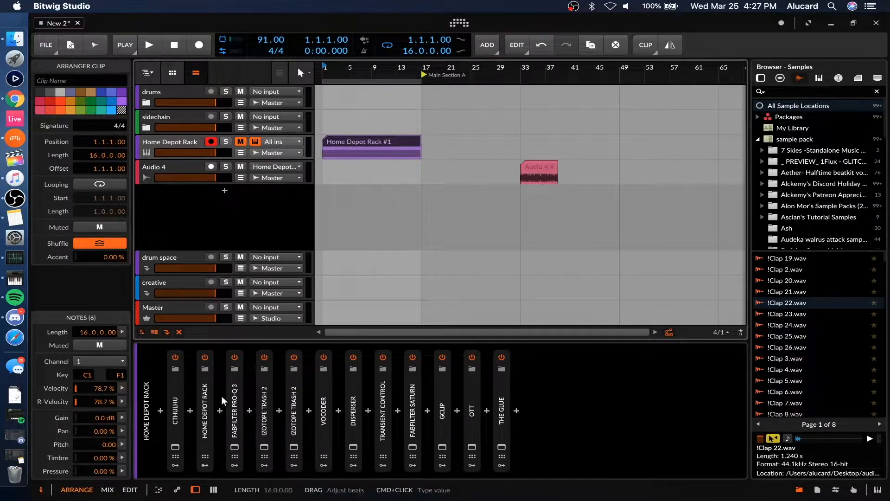
# - Deactivate the ten effects from FabFilter Pro-Q 3 through The Glue, and expand the Home Depot Rack drum machine
pyautogui.click(237, 391)
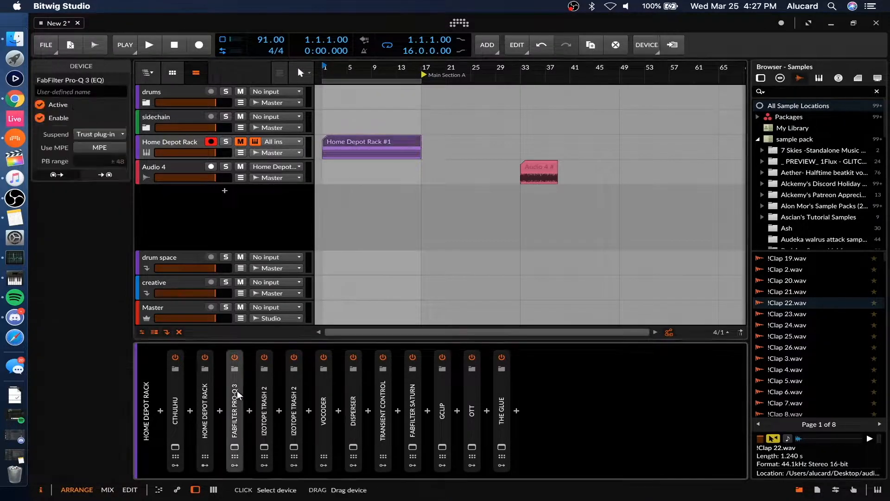
pyautogui.keyDown('shift'); pyautogui.click(502, 377); pyautogui.keyUp('shift')
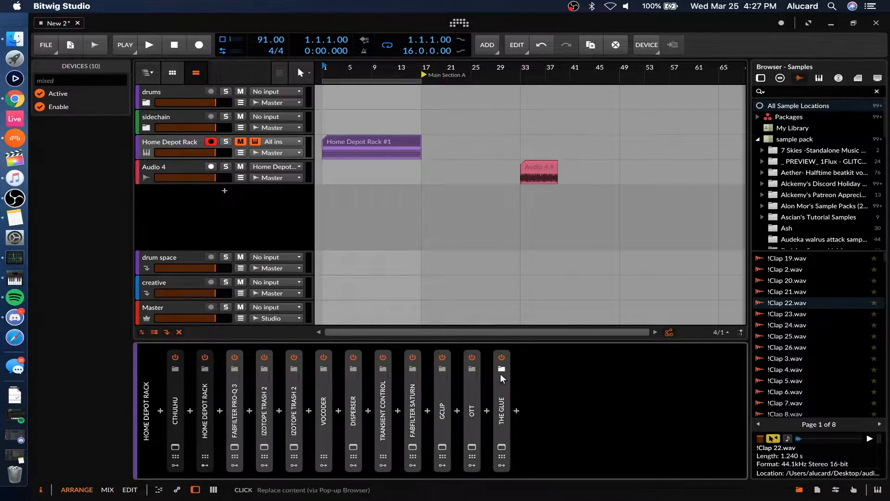
pyautogui.click(189, 377)
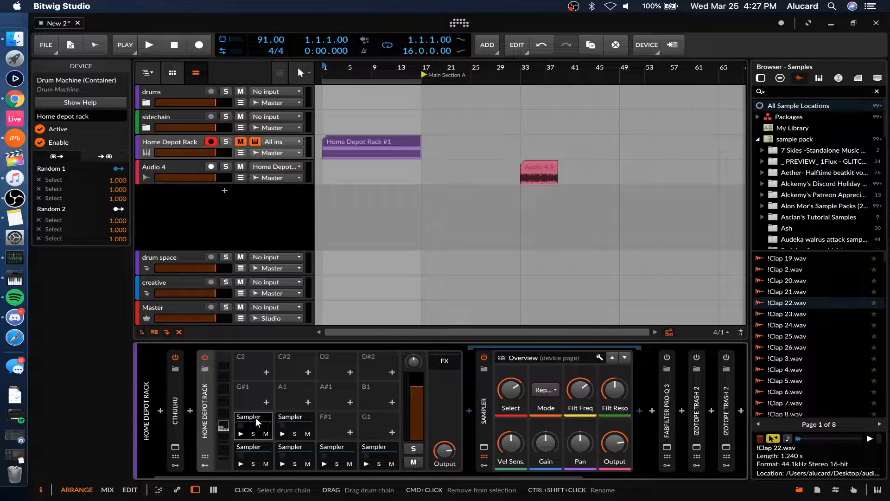
# - Open the zone editor of the Sampler on the drum machine's E1 pad
pyautogui.click(257, 416)
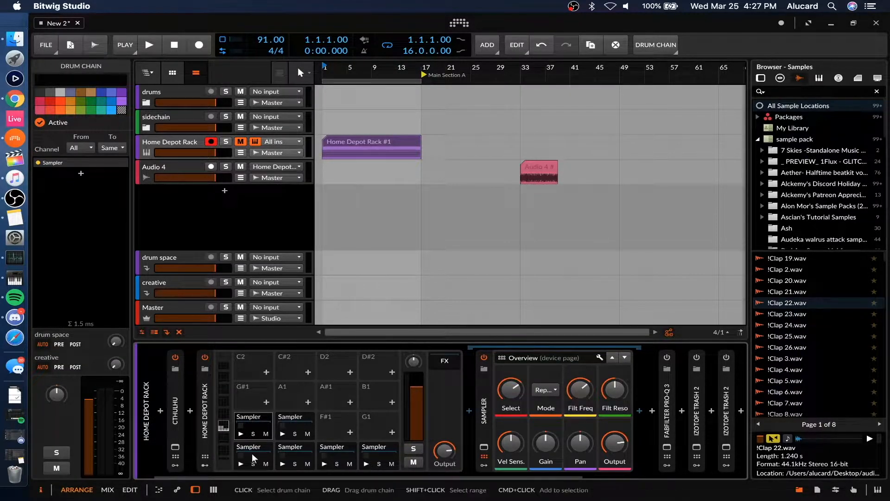
pyautogui.doubleClick(485, 408)
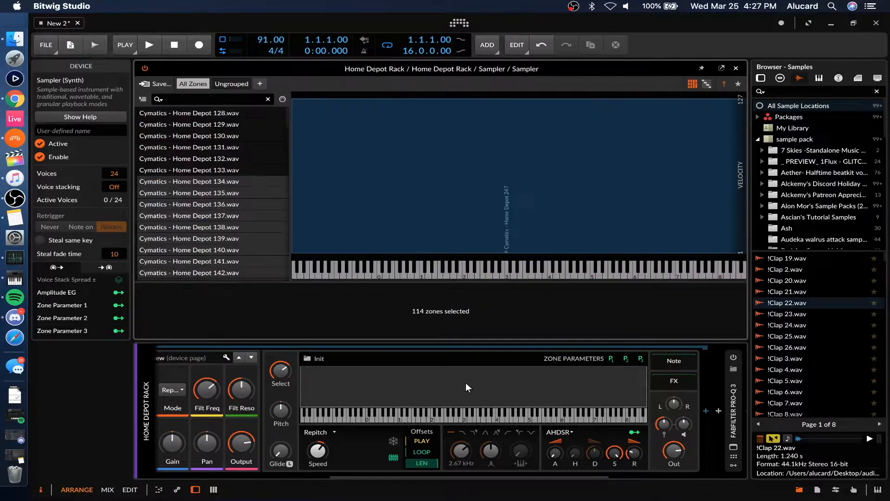
pyautogui.doubleClick(464, 386)
pyautogui.scroll(-5, 174, 168)
pyautogui.scroll(5, 175, 168)
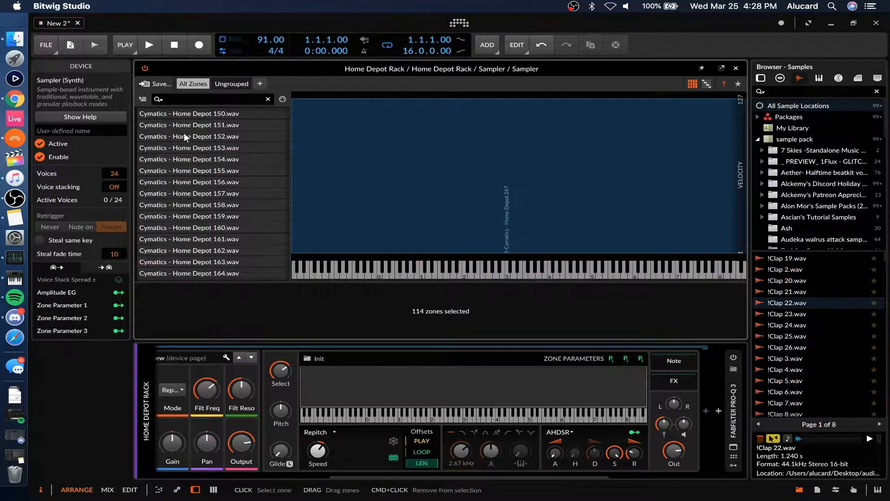
# - Select all zones from Cymatics - Home Depot 128.wav to 247.wav and distribute their Select ranges equally
pyautogui.scroll(10, 184, 133)
pyautogui.click(189, 110)
pyautogui.scroll(-20, 189, 110)
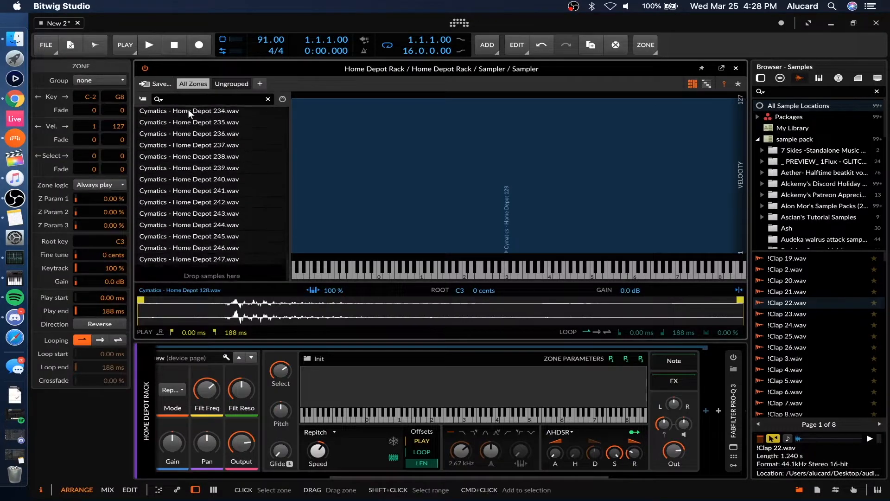
pyautogui.keyDown('shift'); pyautogui.click(207, 250); pyautogui.keyUp('shift')
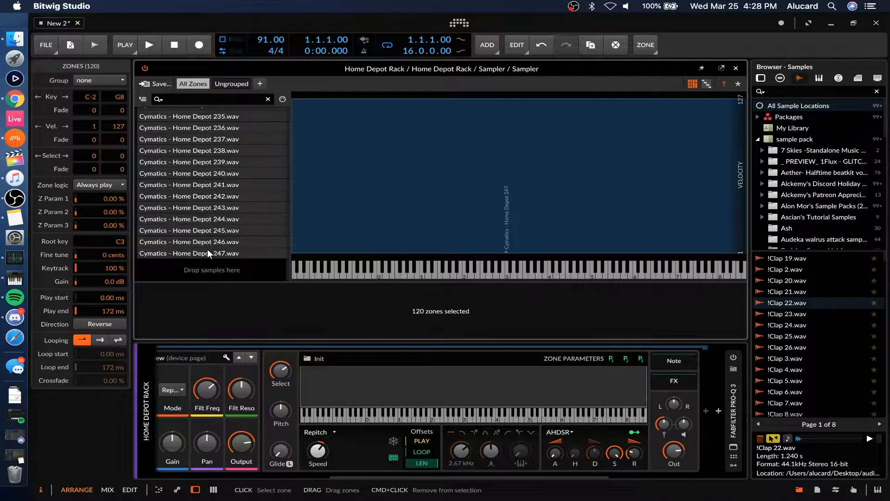
pyautogui.rightClick(208, 251)
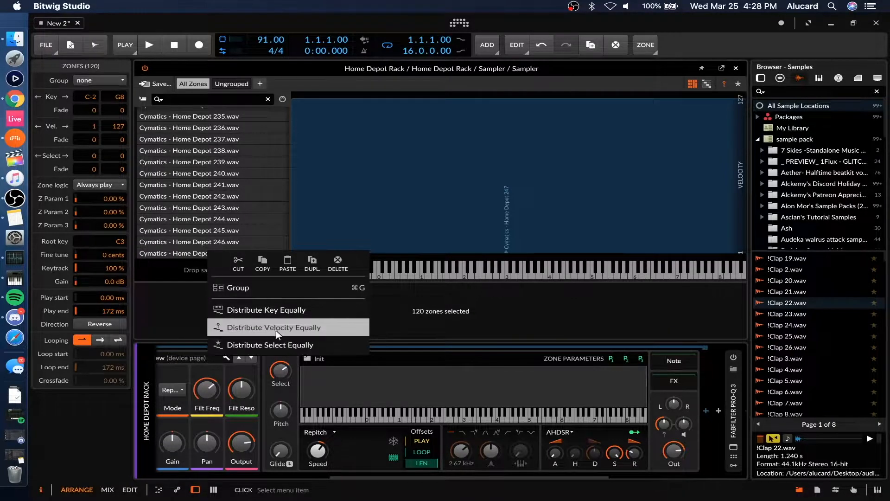
pyautogui.click(288, 343)
pyautogui.hscroll(-5, 342, 377)
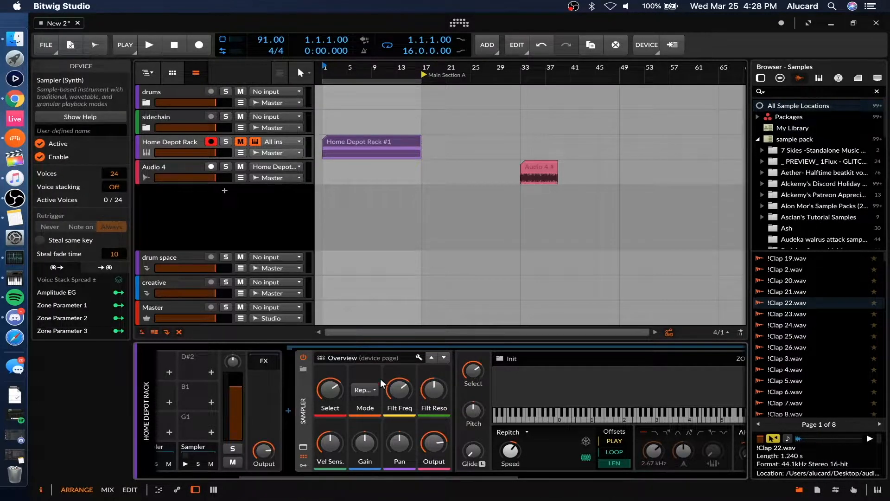
# - Show the modulators of the Home Depot Rack drum machine and select the Random 1 modulator
pyautogui.hscroll(-5, 304, 460)
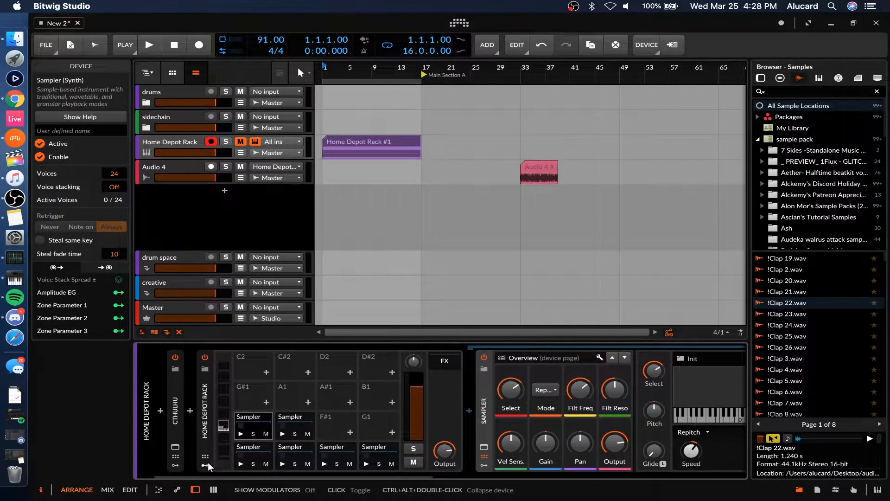
pyautogui.hscroll(-3, 228, 450)
pyautogui.hscroll(3, 475, 449)
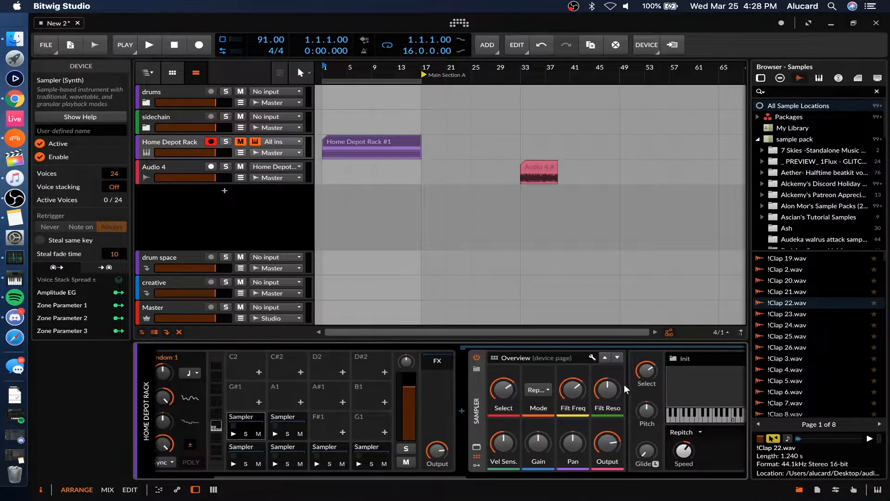
pyautogui.hscroll(-3, 325, 410)
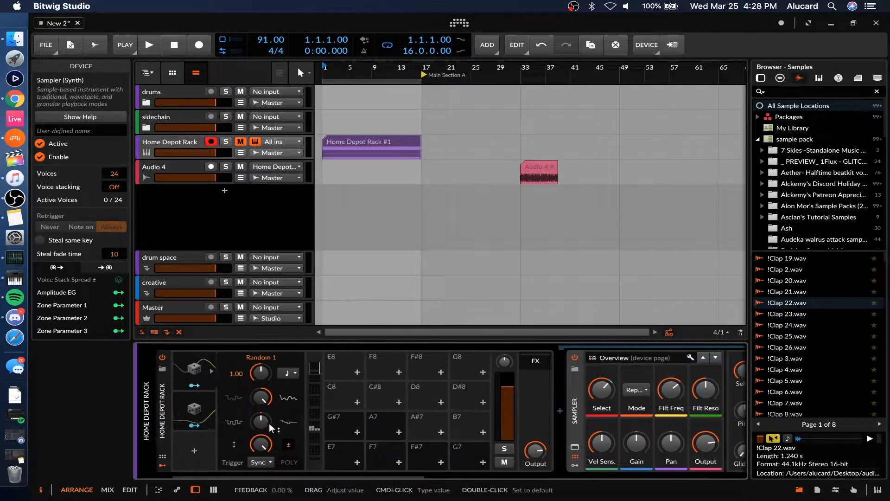
pyautogui.click(190, 370)
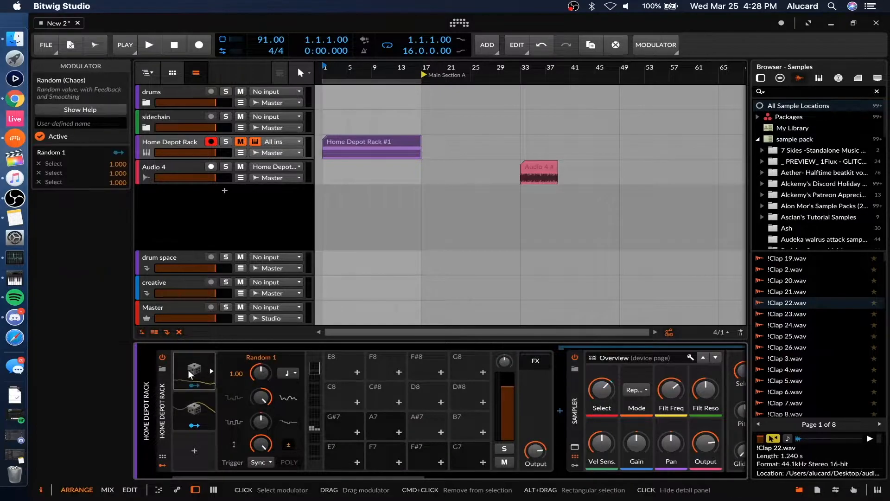
# - Audition the Sampler on the E1 drum pad, then collapse the Home Depot Rack drum machine
pyautogui.scroll(-8, 357, 435)
pyautogui.hscroll(2, 460, 453)
pyautogui.click(319, 423)
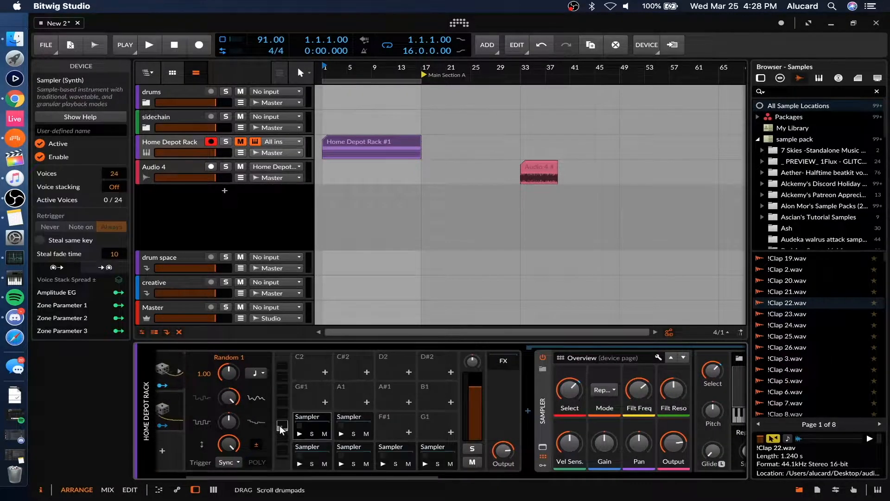
pyautogui.click(299, 432)
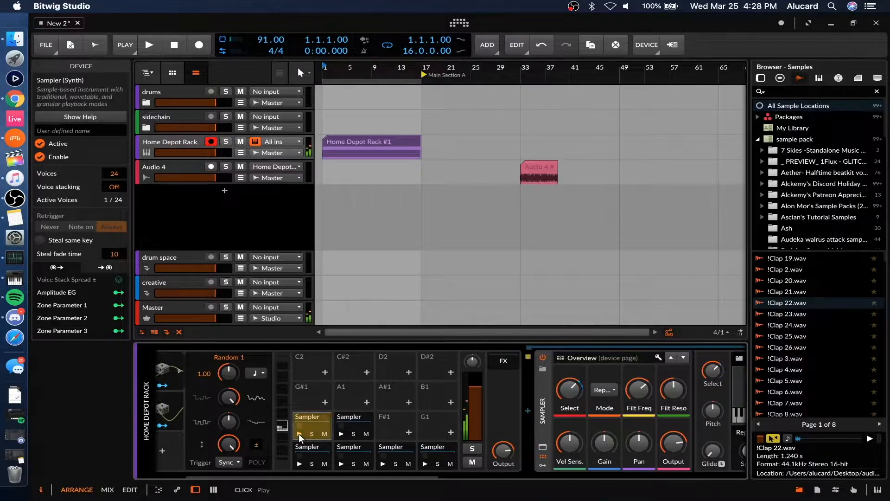
pyautogui.scroll(-9, 304, 448)
pyautogui.hscroll(-2, 307, 458)
pyautogui.hscroll(-4, 223, 455)
pyautogui.click(207, 424)
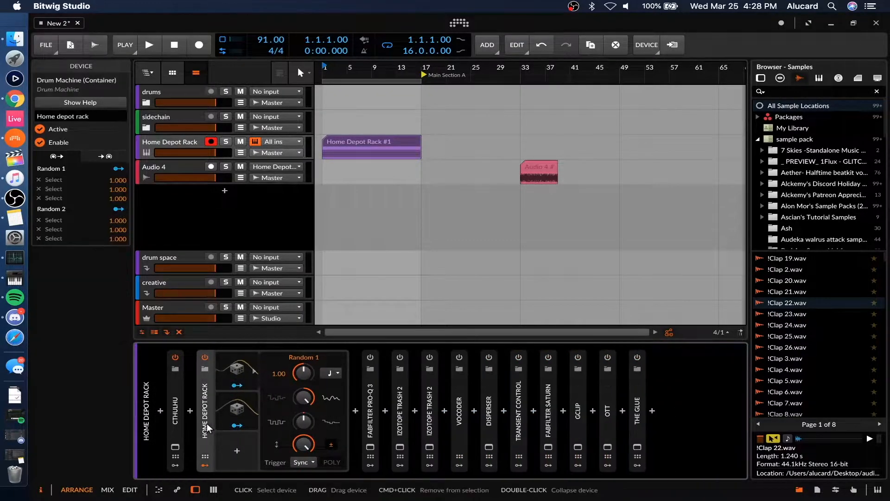
# - Open the Home Depot Rack #1 clip in the detail editor and examine its held Sampler notes
pyautogui.click(373, 138)
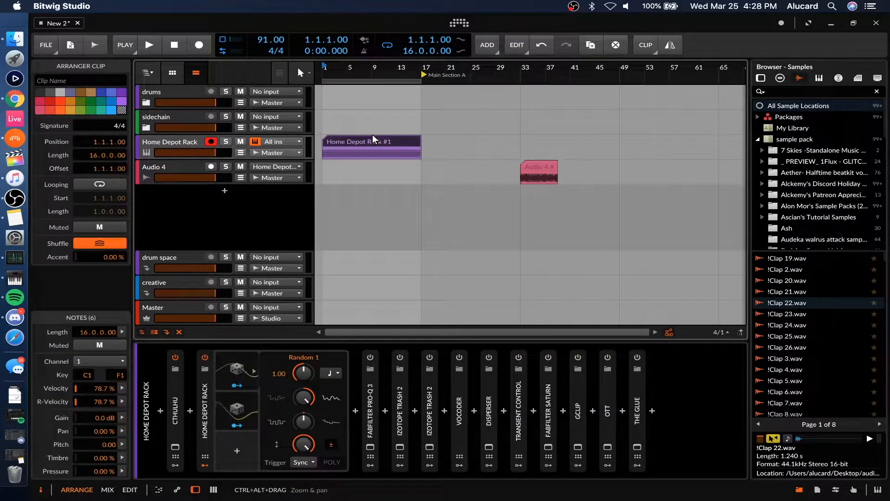
pyautogui.doubleClick(360, 139)
pyautogui.hscroll(1, 293, 220)
pyautogui.hscroll(-1, 284, 222)
pyautogui.hscroll(5, 284, 221)
pyautogui.hscroll(-5, 284, 221)
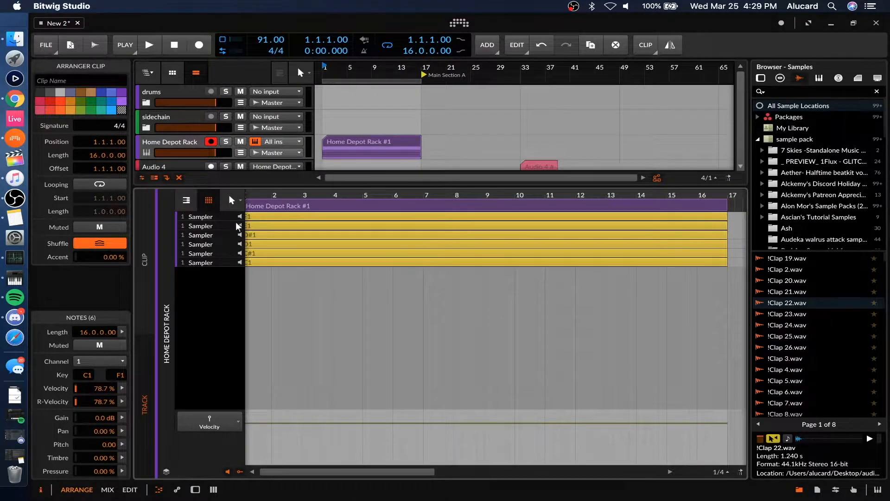
# - Return to the Home Depot Rack track's device chain, expand the drum machine and hide its modulators
pyautogui.doubleClick(184, 138)
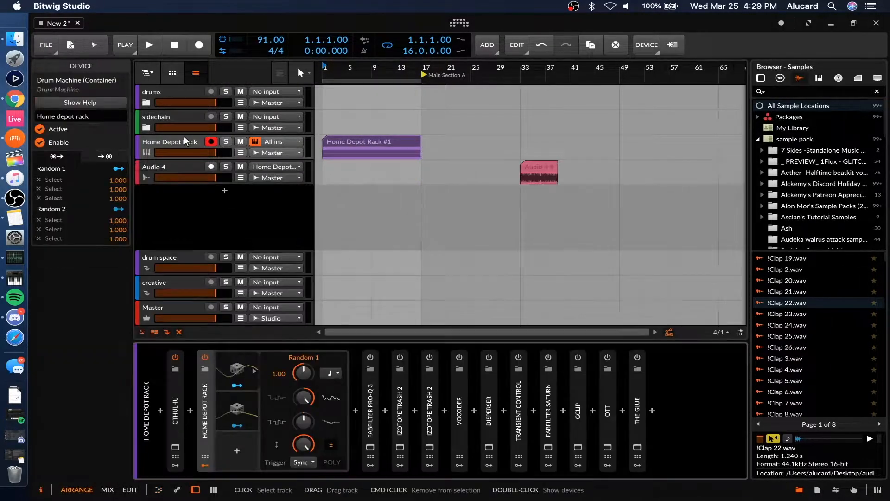
pyautogui.click(197, 419)
pyautogui.click(203, 461)
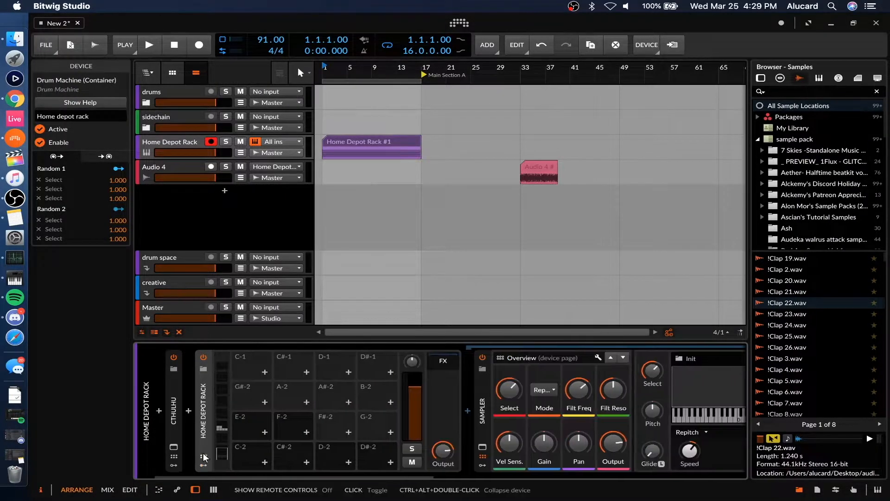
# - Open the Cthulhu plug-in window, place it over the arrangement and set its arpeggiator rate to dotted 1/32
pyautogui.click(175, 412)
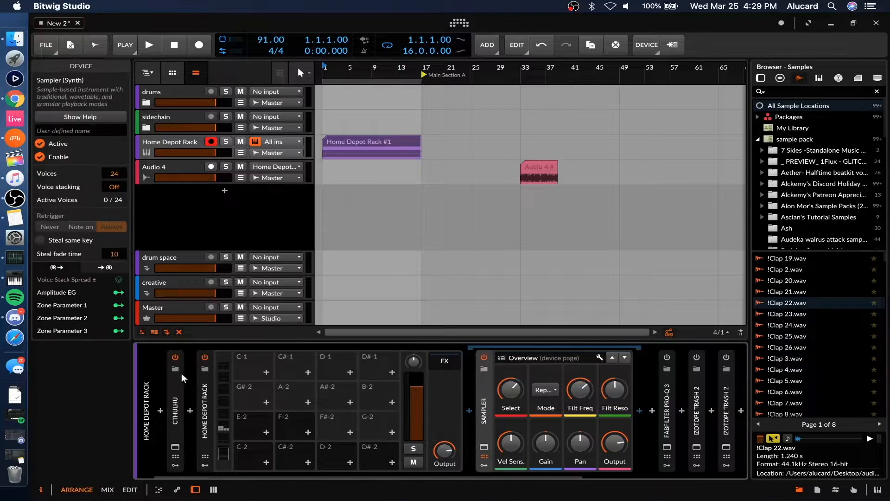
pyautogui.hscroll(2, 494, 399)
pyautogui.hscroll(8, 621, 401)
pyautogui.hscroll(-10, 621, 401)
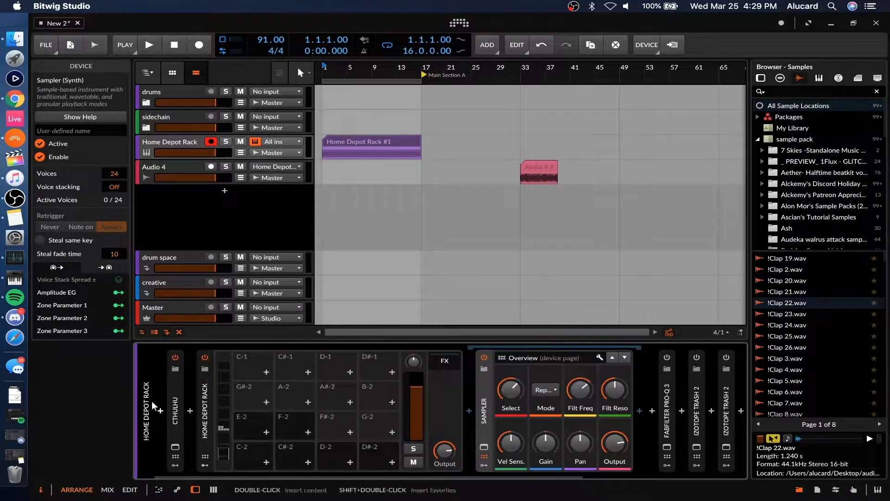
pyautogui.doubleClick(178, 407)
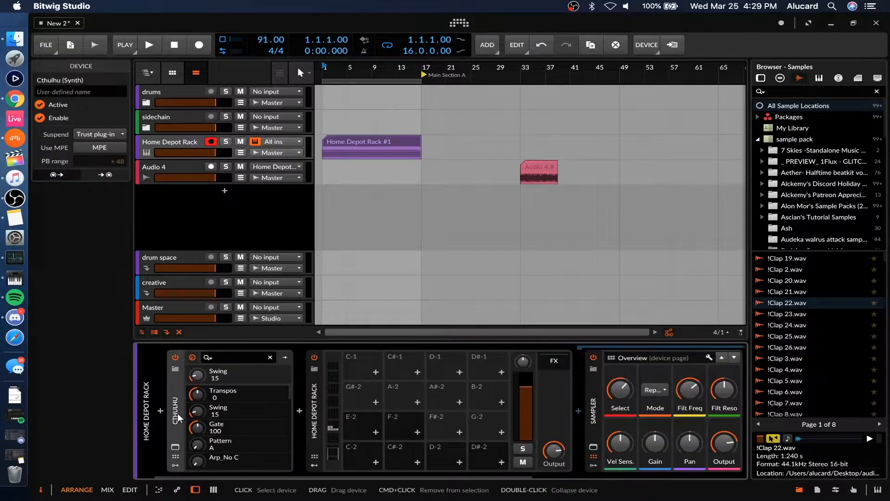
pyautogui.click(176, 448)
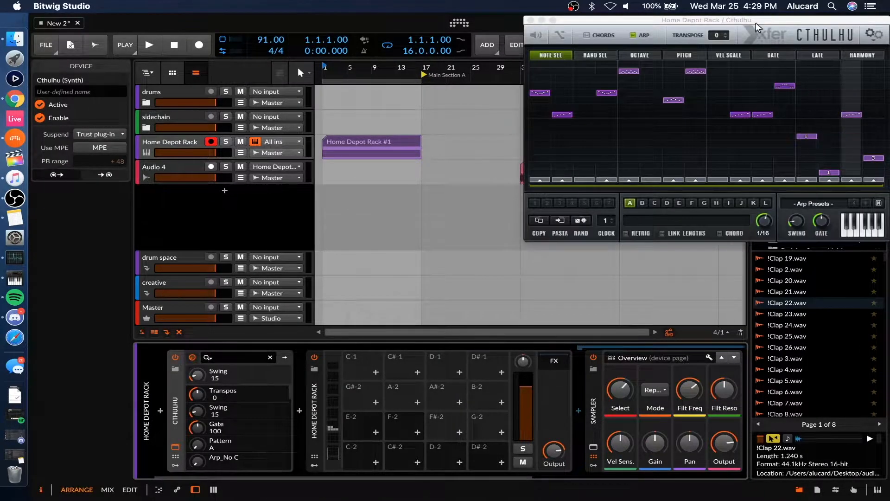
pyautogui.moveTo(754, 24); pyautogui.dragTo(518, 53)
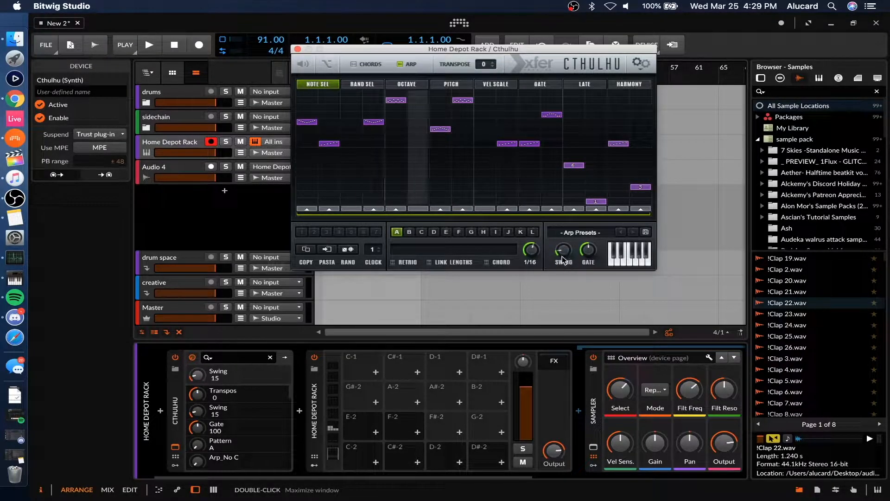
pyautogui.moveTo(530, 253)
pyautogui.mouseDown()
pyautogui.moveTo(533, 266)
pyautogui.moveTo(533, 248)
pyautogui.mouseUp()
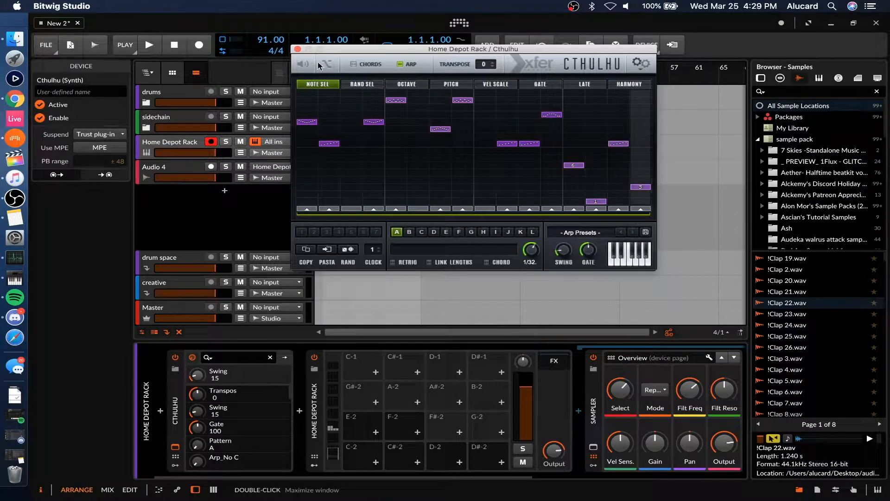
# - Collapse the Cthulhu and Home Depot Rack devices, then play the Home Depot Rack #1 clip briefly and stop
pyautogui.doubleClick(170, 384)
pyautogui.doubleClick(210, 392)
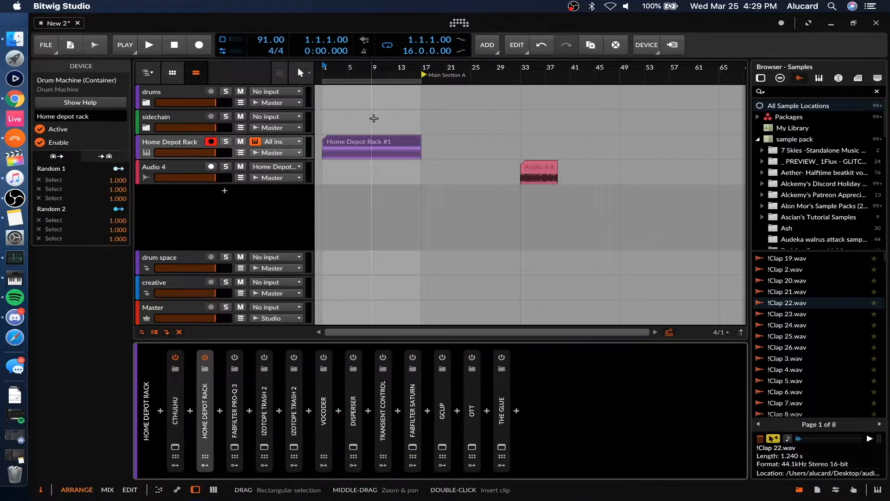
pyautogui.click(361, 139)
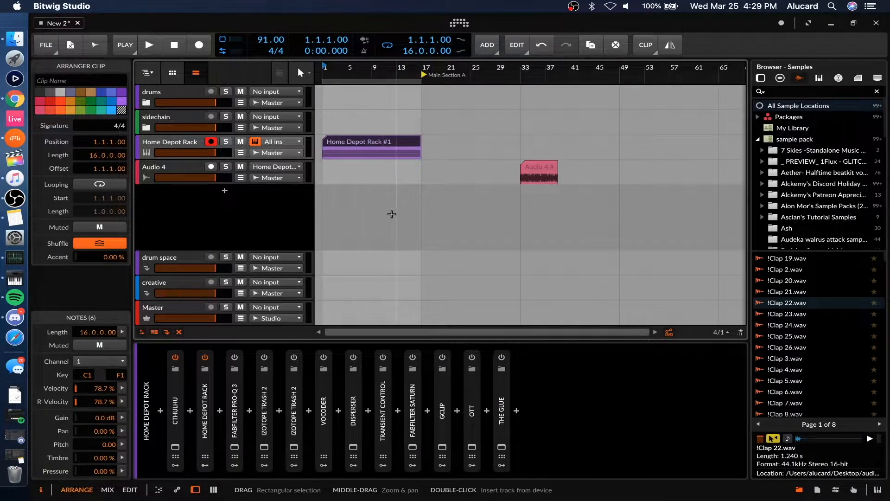
pyautogui.press('space')
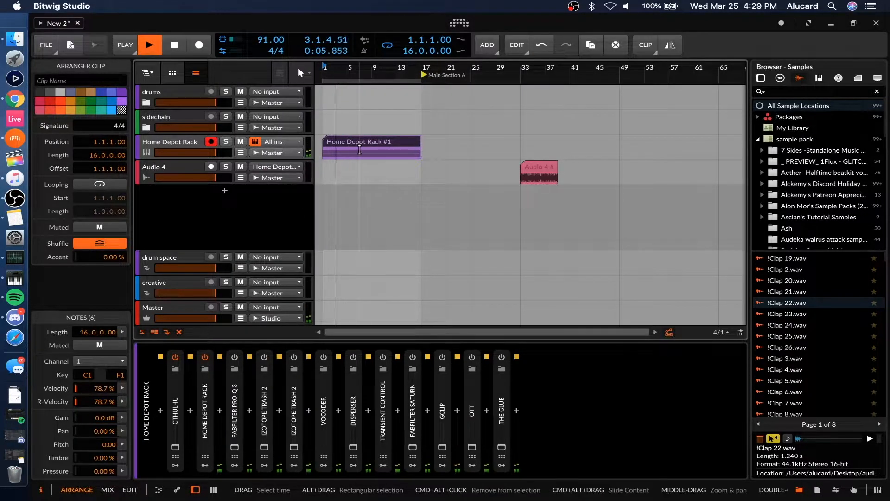
pyautogui.press('space')
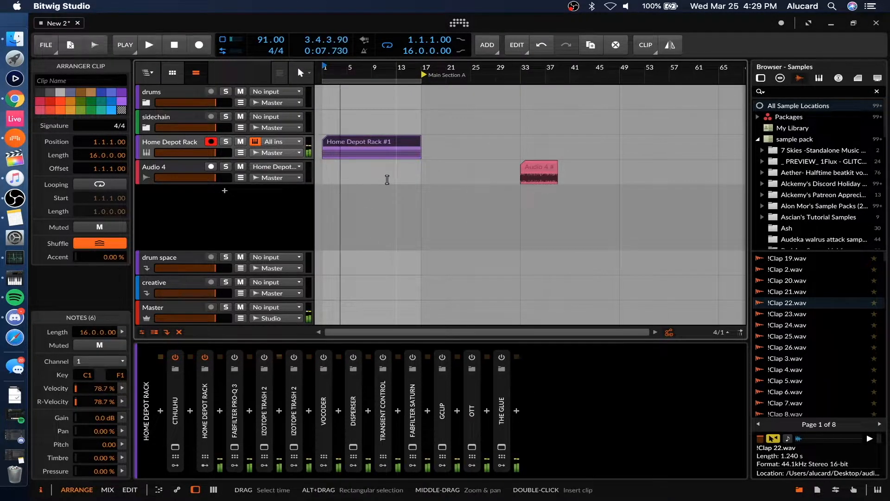
# - Reopen the Cthulhu window to review its arp pattern, then close it and collapse the device
pyautogui.click(172, 401)
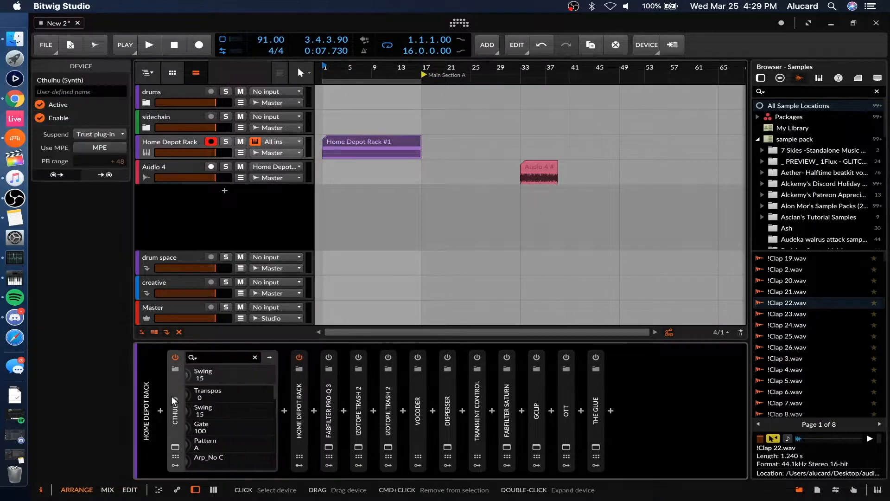
pyautogui.click(176, 447)
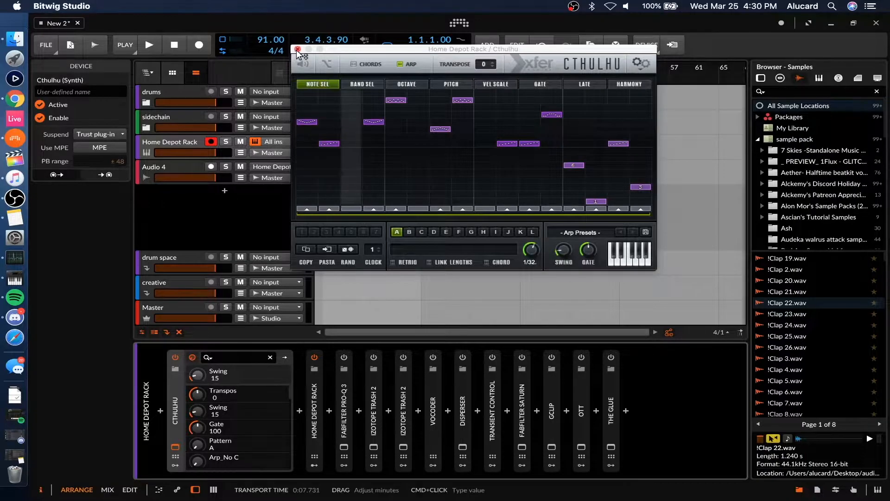
pyautogui.click(176, 447)
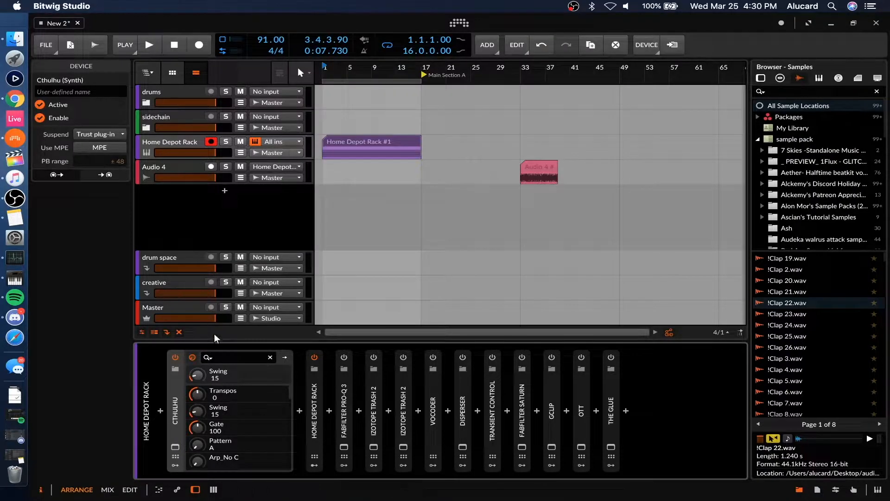
pyautogui.doubleClick(174, 394)
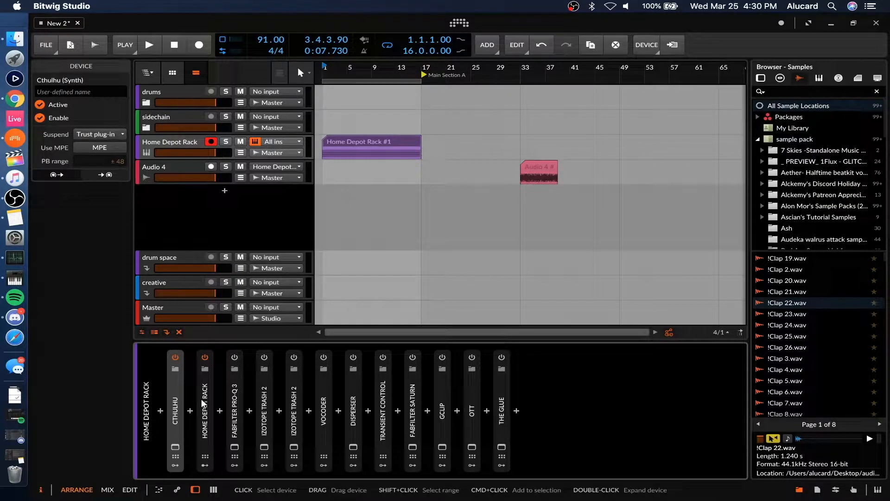
# - Enable FabFilter Pro-Q 3, open its window to review the EQ curve, then close it and collapse the device
pyautogui.doubleClick(235, 404)
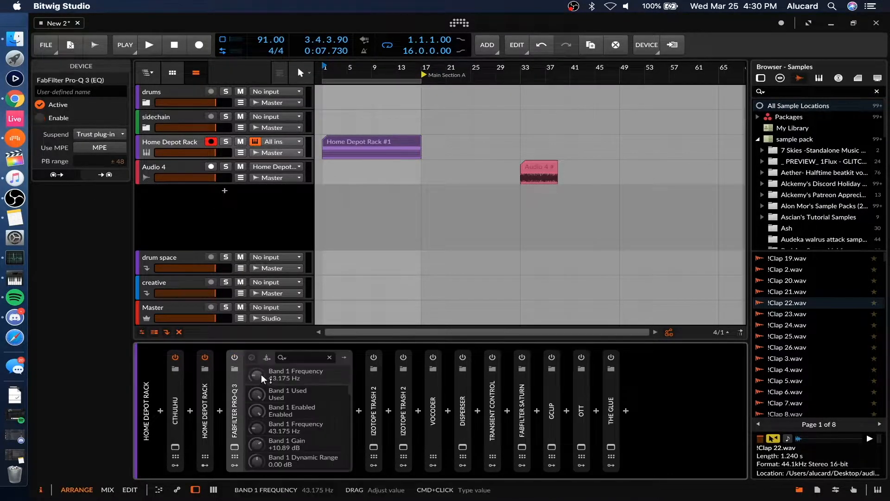
pyautogui.click(234, 358)
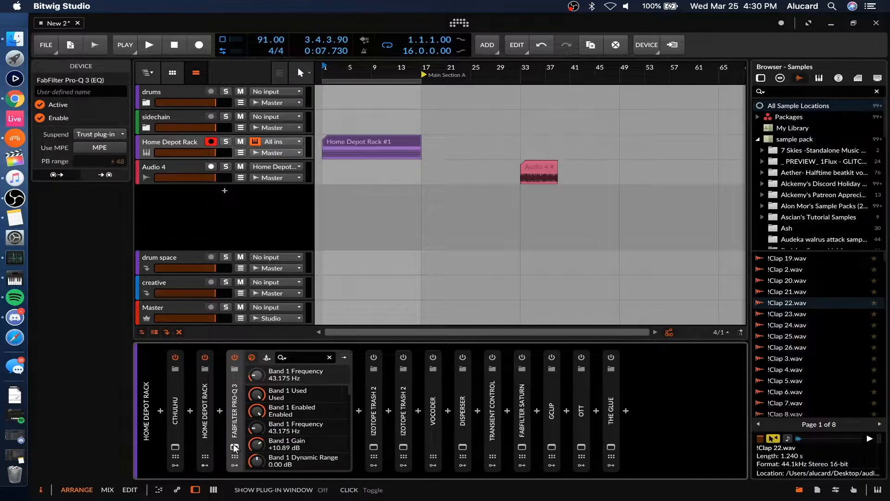
pyautogui.click(235, 447)
pyautogui.moveTo(199, 148)
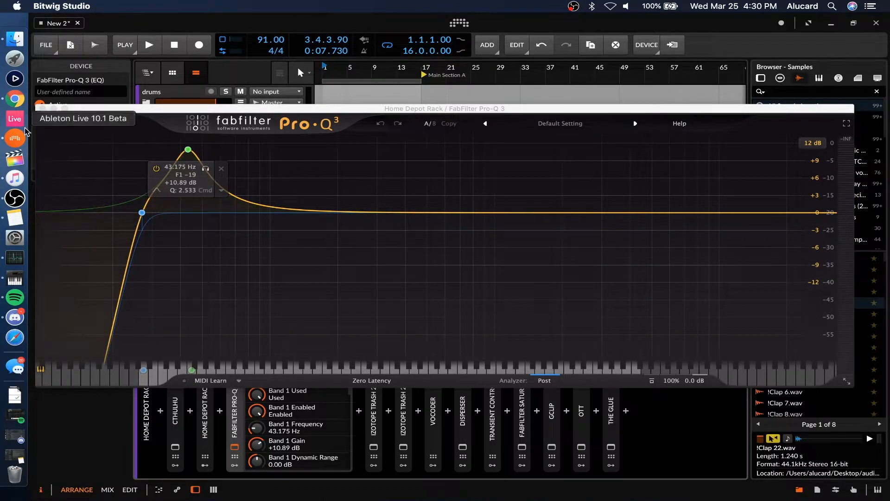
pyautogui.click(42, 108)
pyautogui.doubleClick(235, 402)
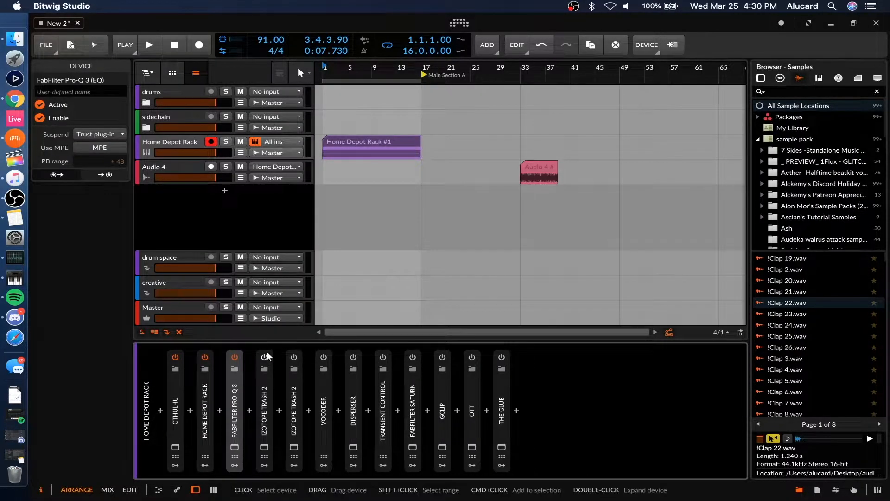
# - Enable and expand the first iZotope Trash 2, review its distortion window during playback, then close the window and stop
pyautogui.doubleClick(265, 394)
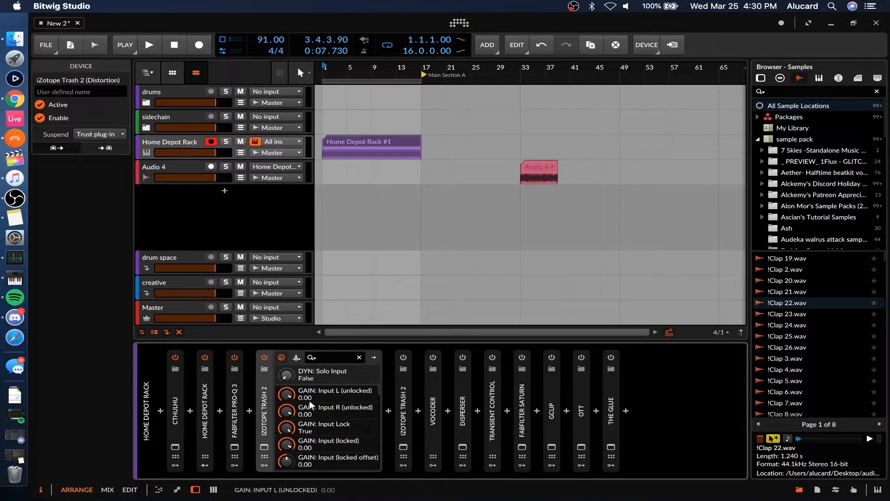
pyautogui.press('space')
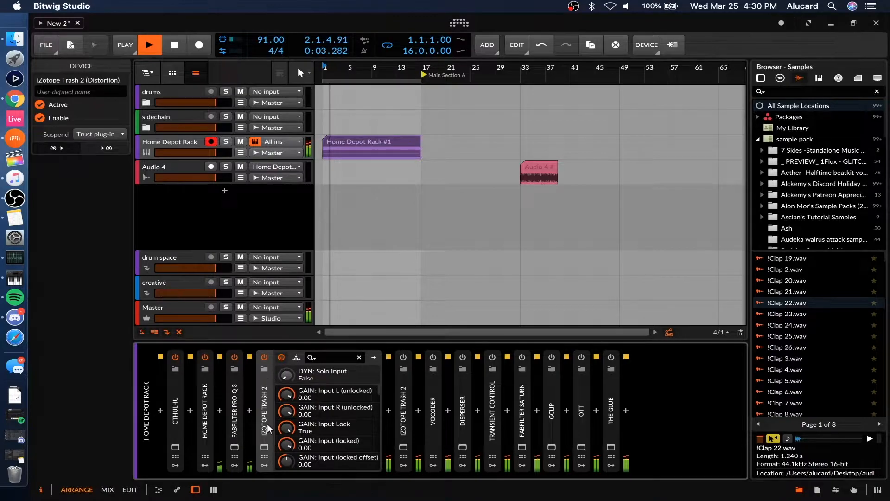
pyautogui.click(265, 448)
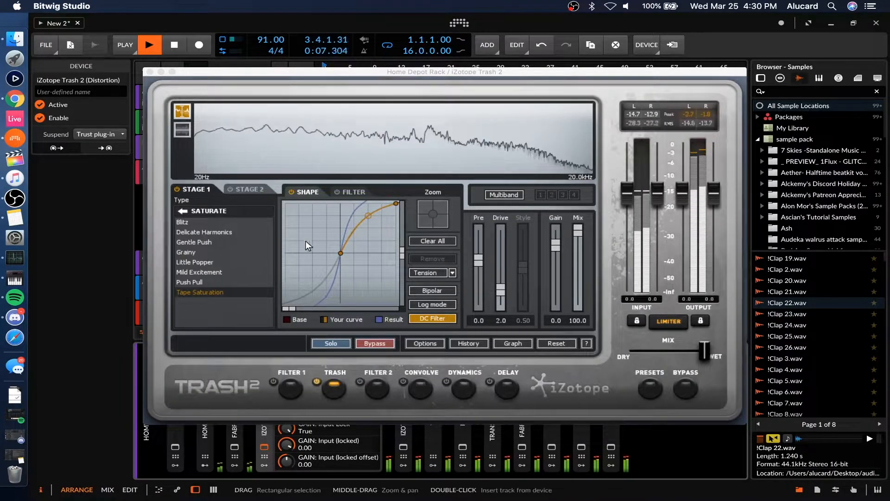
pyautogui.click(150, 72)
pyautogui.press('space')
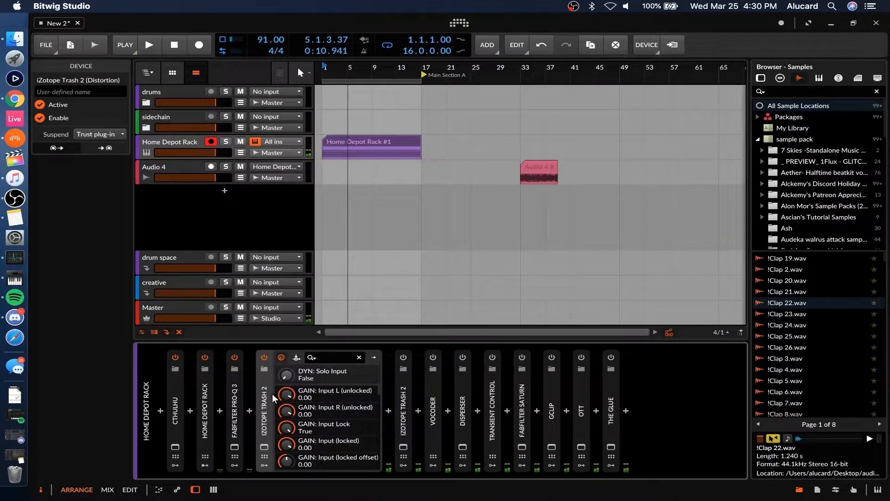
# - Enable and expand the second iZotope Trash 2 and open its plug-in window
pyautogui.click(403, 357)
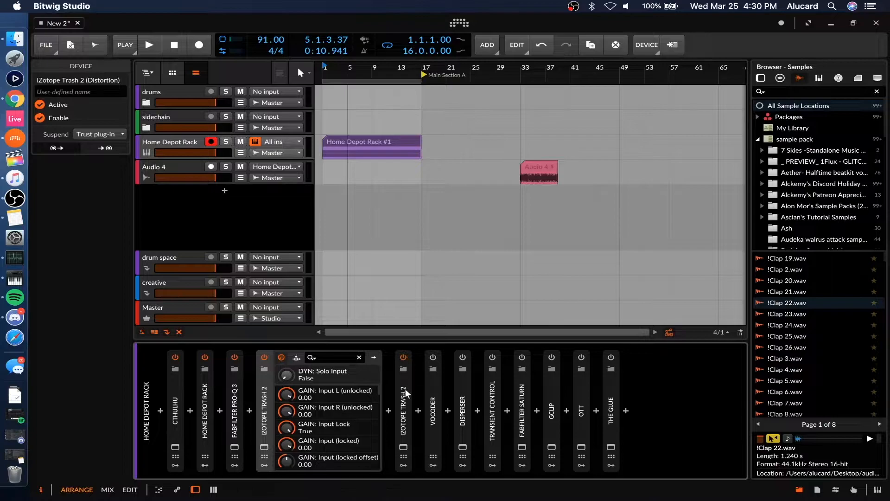
pyautogui.doubleClick(404, 427)
pyautogui.click(436, 358)
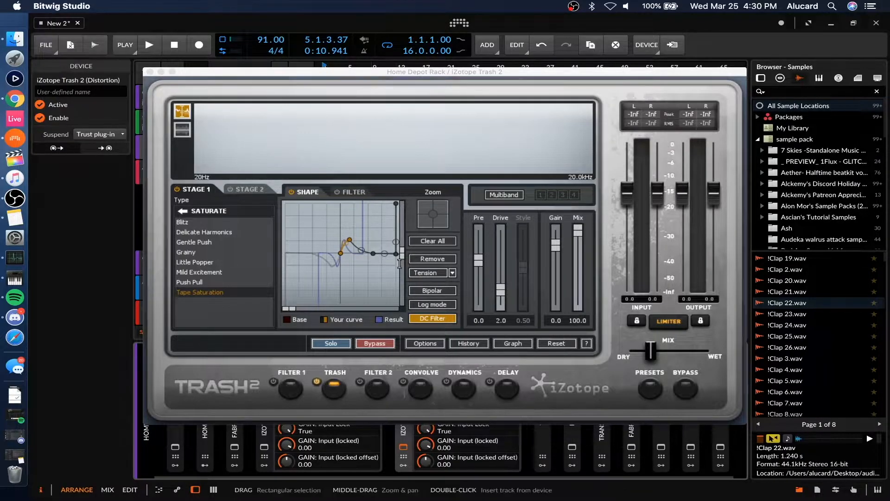
# - During playback, sweep the second Trash 2's global mix to fully wet and back to about 20, then stop, close its window and collapse it
pyautogui.press('space')
pyautogui.moveTo(652, 352); pyautogui.dragTo(714, 356)
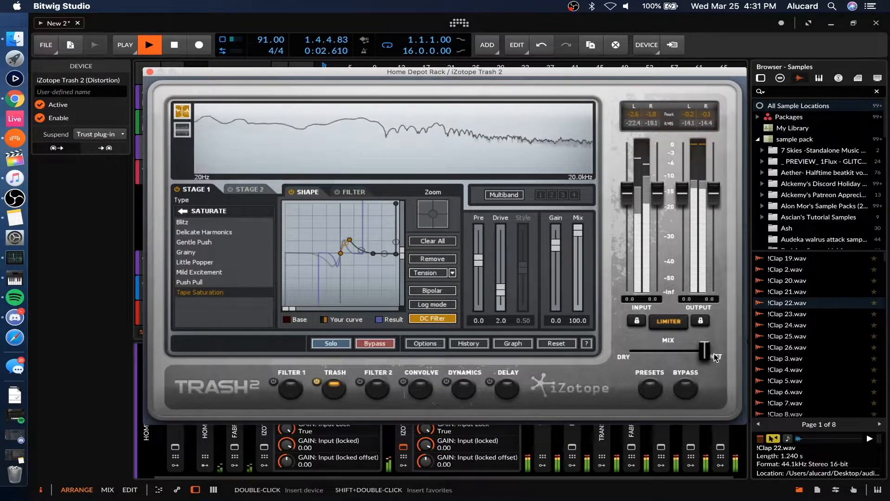
pyautogui.moveTo(715, 356); pyautogui.dragTo(649, 354)
pyautogui.press('space')
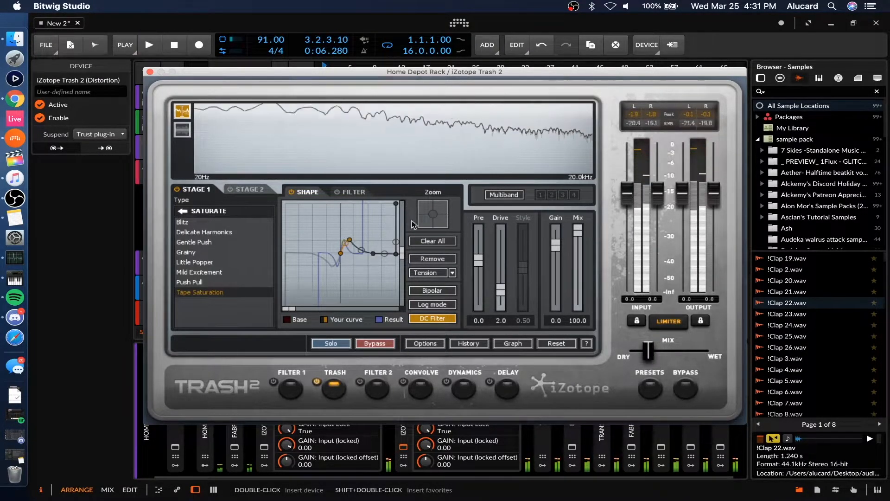
pyautogui.click(150, 72)
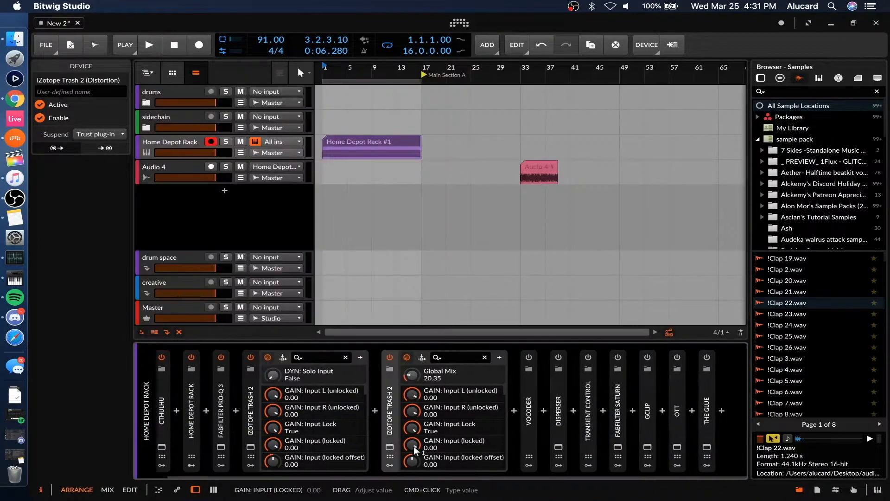
pyautogui.doubleClick(393, 391)
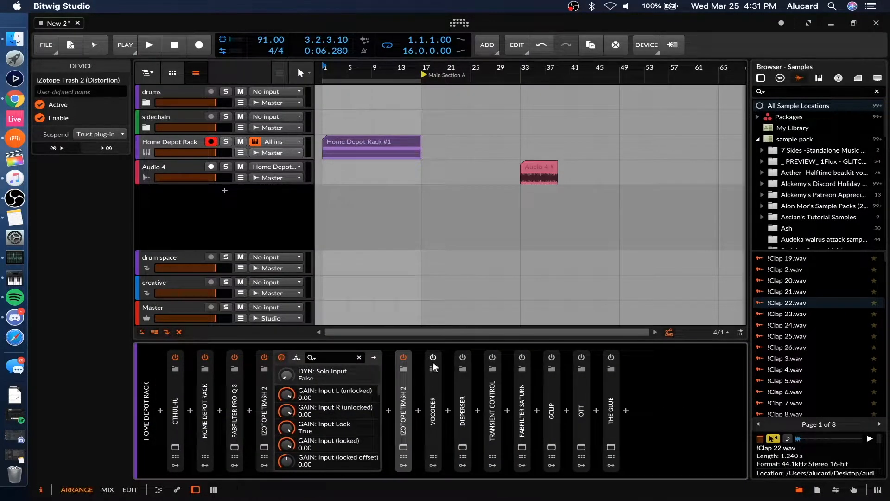
# - Enable and expand the Vocoder, and show the devices in its carrier chain
pyautogui.doubleClick(433, 394)
pyautogui.hscroll(5, 489, 399)
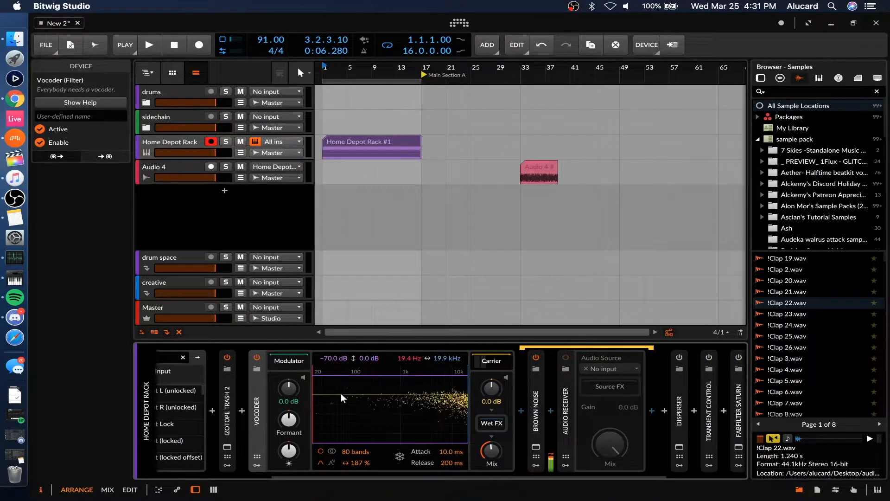
pyautogui.hscroll(-2, 484, 362)
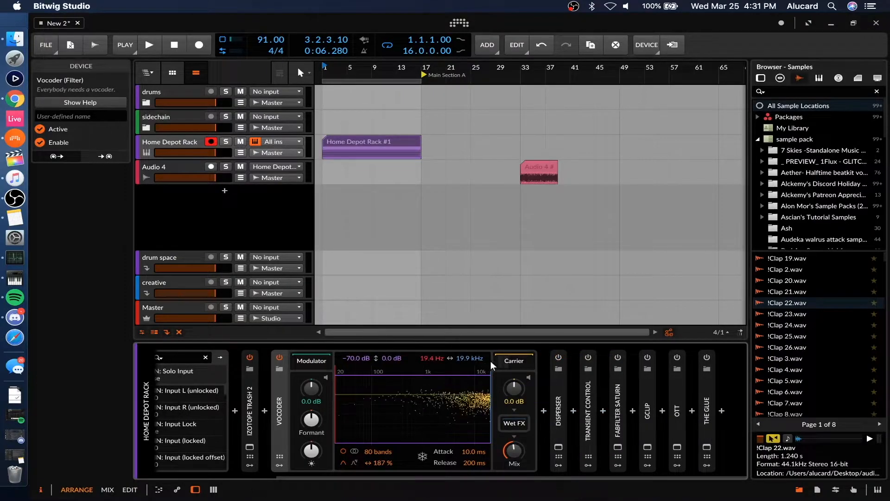
pyautogui.hscroll(7, 488, 383)
pyautogui.hscroll(-20, 490, 389)
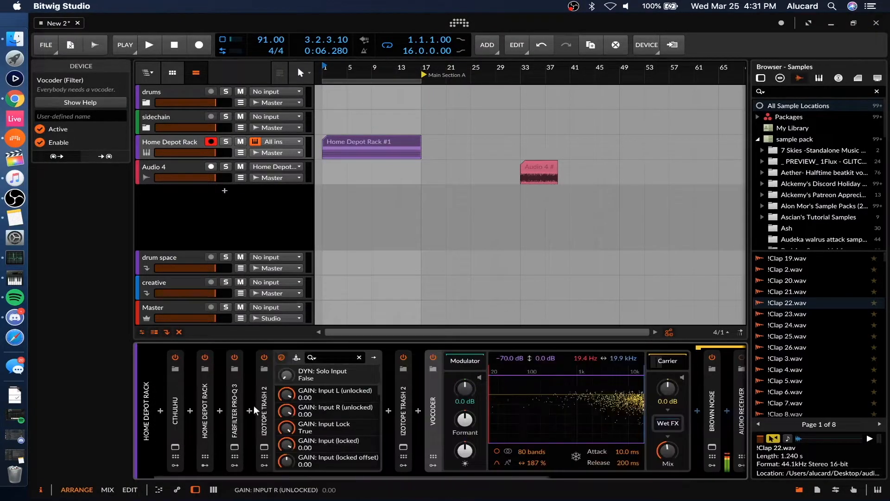
pyautogui.hscroll(17, 176, 399)
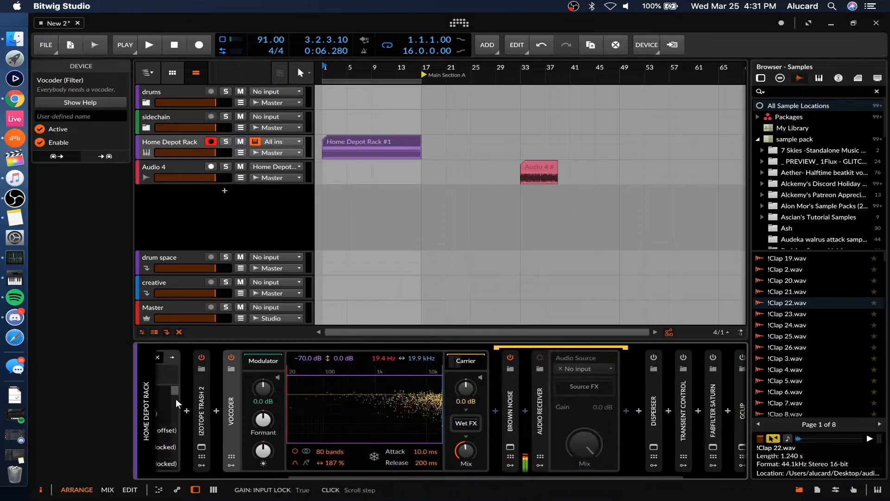
# - Expand the Brown Noise FX Grid in the Vocoder's carrier chain to inspect it, collapse it and return to the Vocoder's controls
pyautogui.click(510, 392)
pyautogui.doubleClick(510, 391)
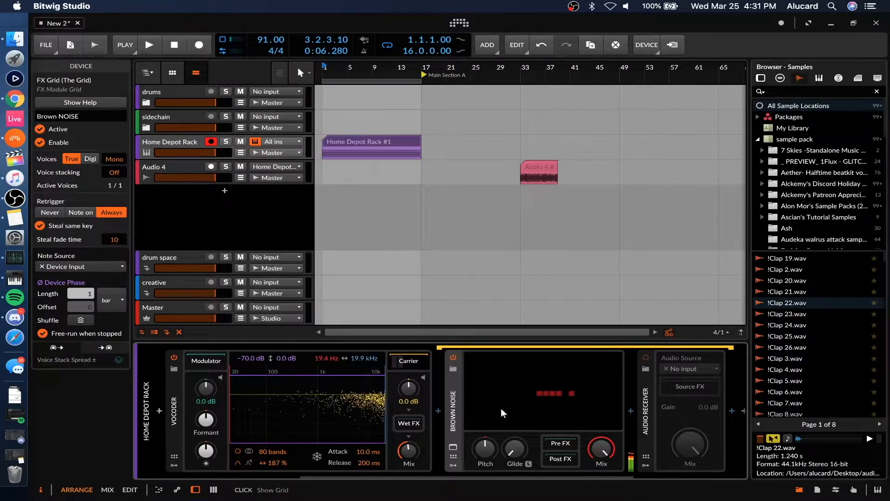
pyautogui.doubleClick(454, 395)
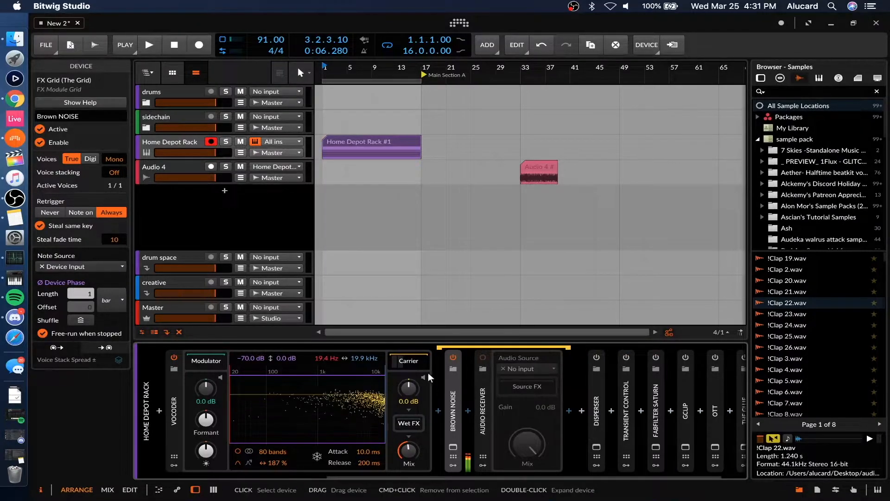
pyautogui.hscroll(-3, 406, 368)
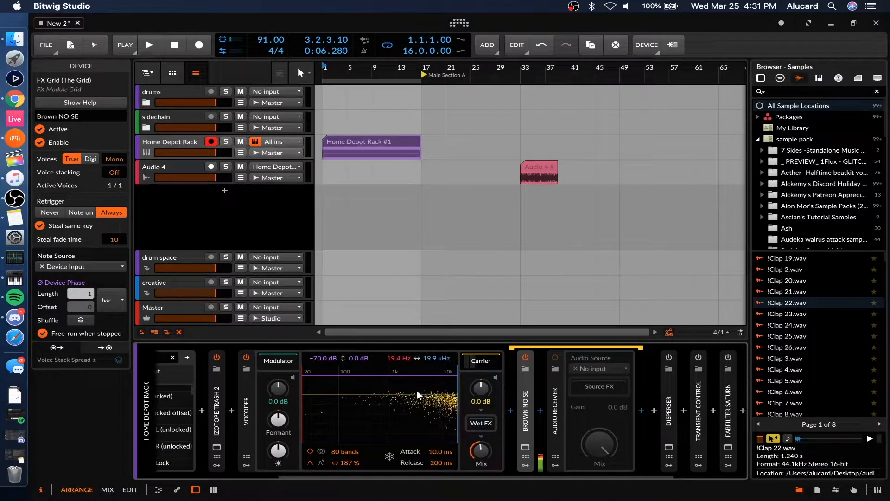
pyautogui.hscroll(-1, 417, 391)
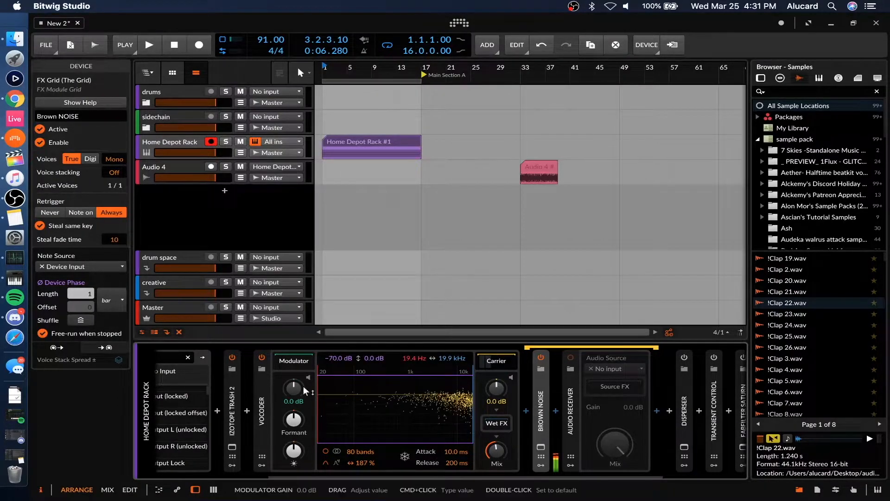
pyautogui.hscroll(-3, 334, 389)
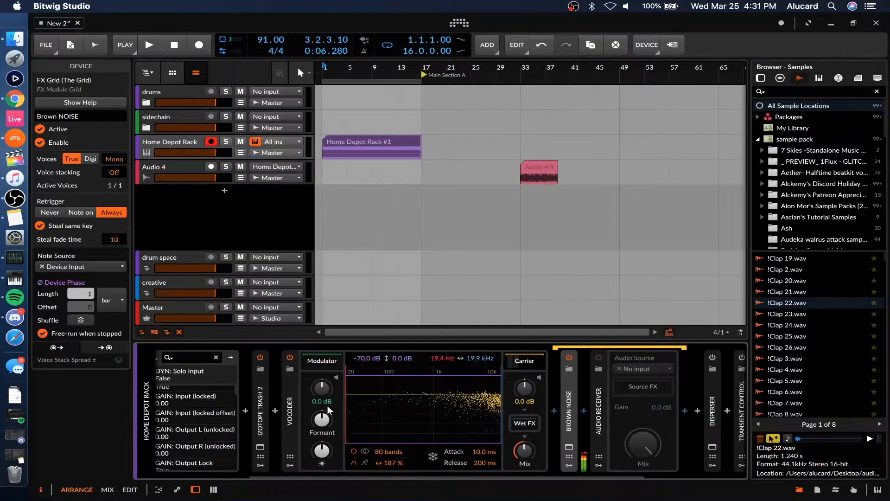
pyautogui.hscroll(-2, 326, 406)
pyautogui.hscroll(-1, 325, 408)
# - Play the clip through the Vocoder with the Brown Noise device expanded, then collapse the Vocoder and stop playback
pyautogui.press('space')
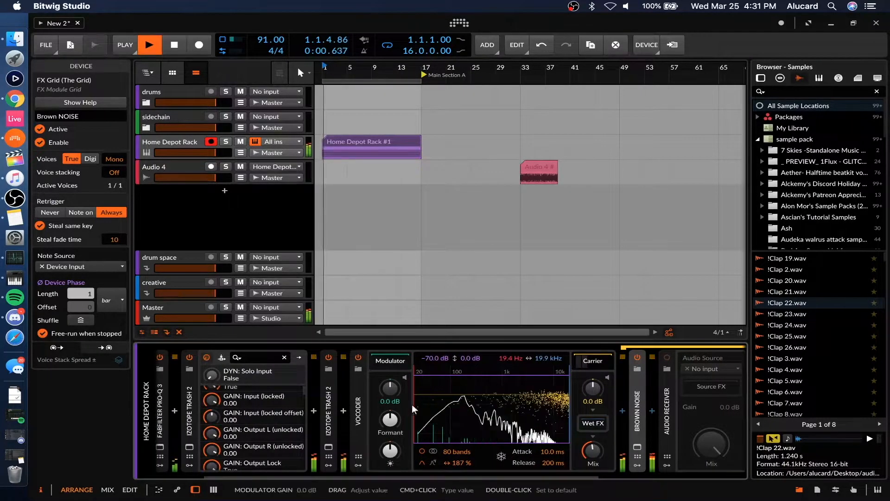
pyautogui.click(635, 382)
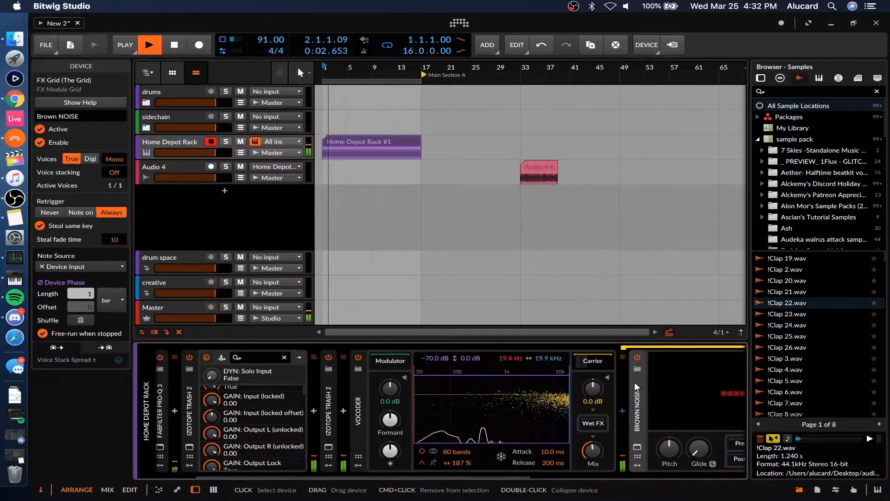
pyautogui.doubleClick(356, 392)
pyautogui.press('space')
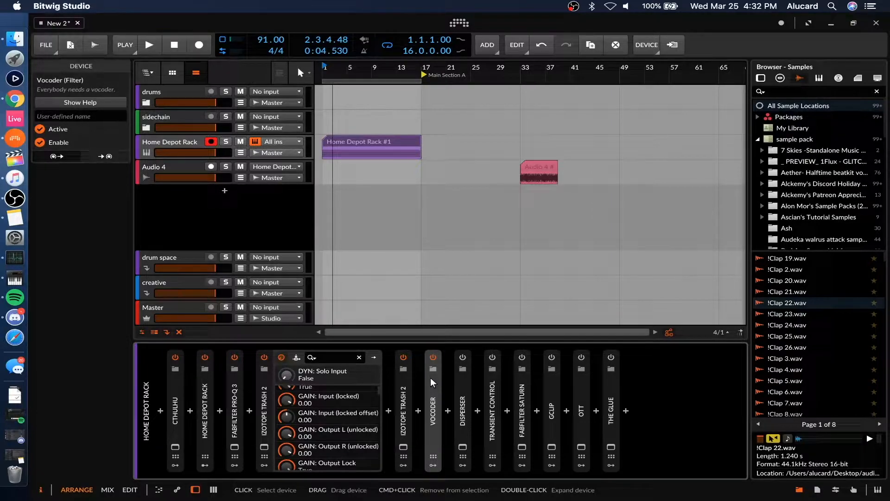
# - Enable and expand Disperser, compare the playing clip with it bypassed and switched back on, then stop
pyautogui.click(463, 381)
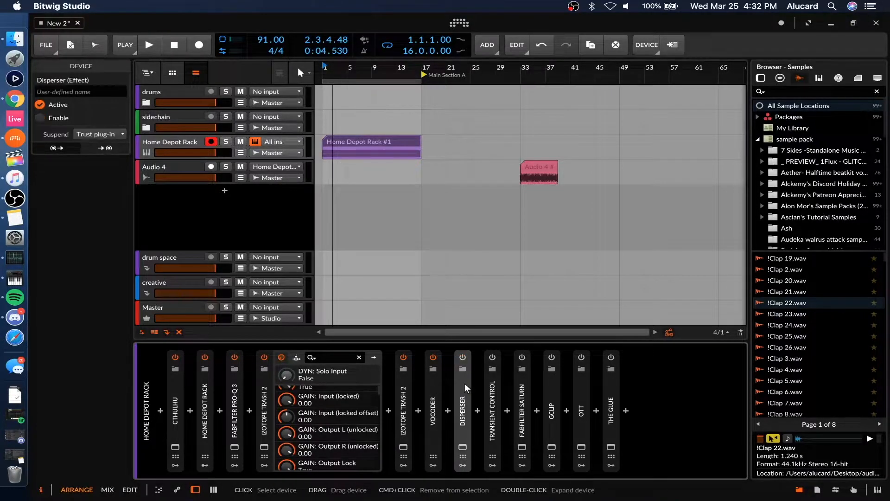
pyautogui.click(462, 356)
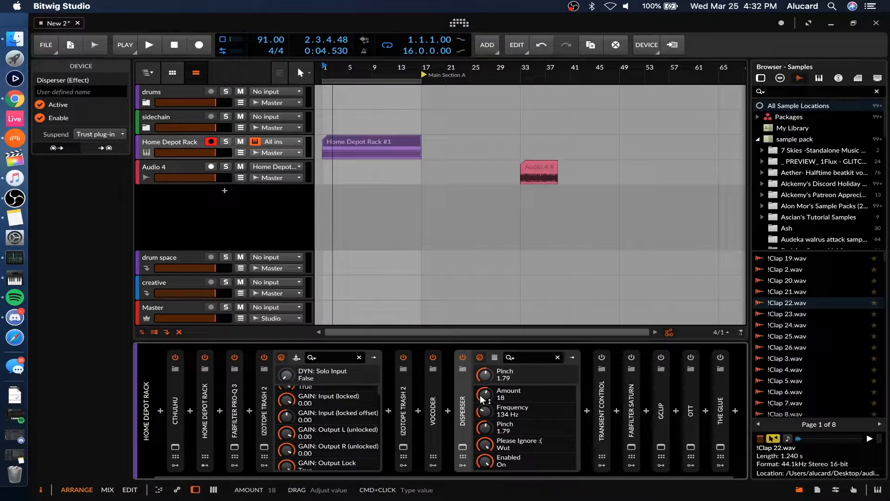
pyautogui.click(463, 356)
pyautogui.press('space')
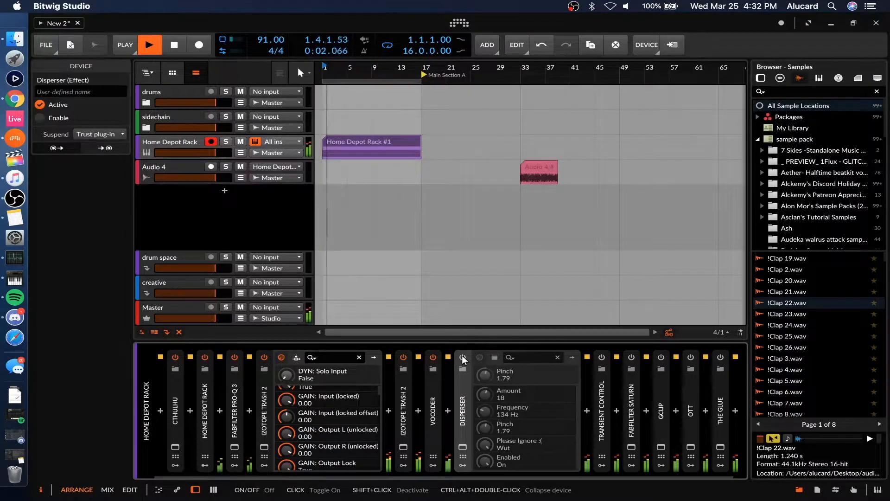
pyautogui.click(463, 356)
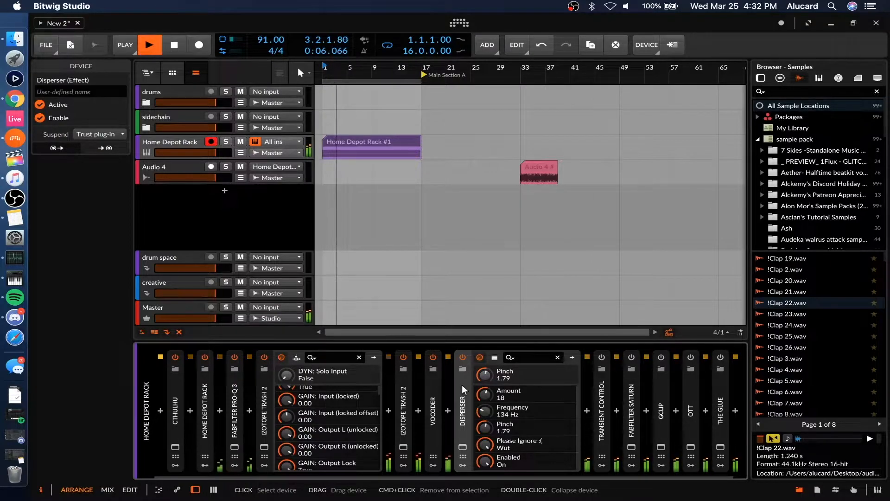
pyautogui.press('space')
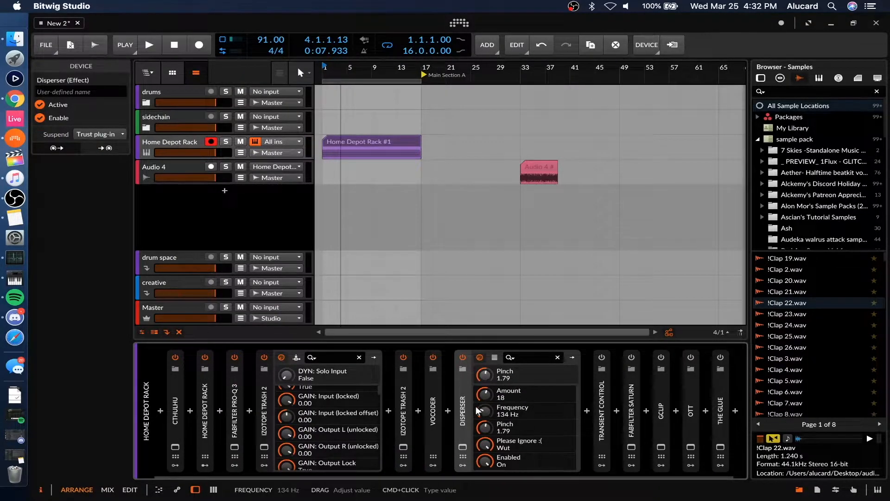
# - Open the Disperser window to review its amount, frequency and pinch settings, then close it and collapse the device
pyautogui.click(463, 447)
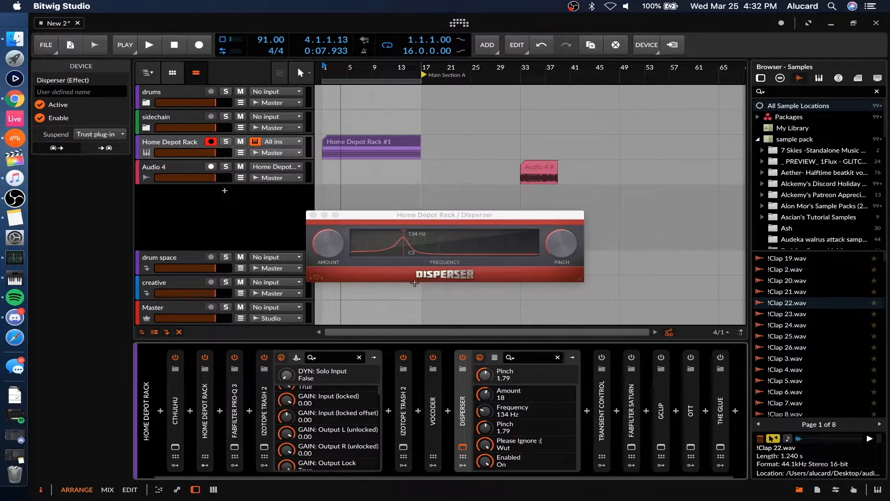
pyautogui.click(313, 215)
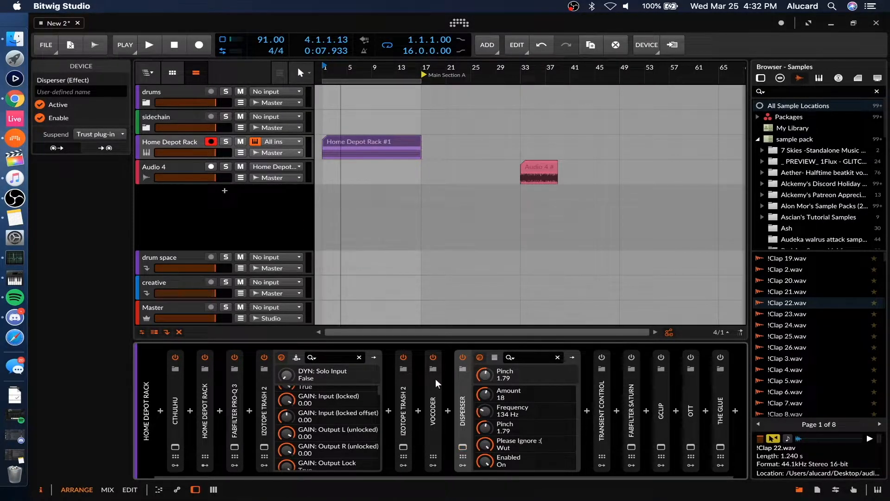
pyautogui.doubleClick(464, 386)
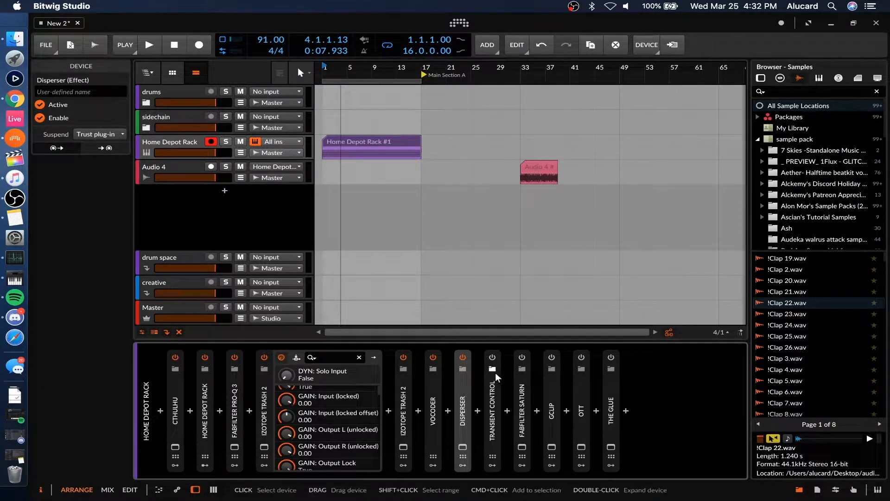
# - Enable and expand Transient Control, open its FX chain to review the FabFilter Pro-R reverb settings, then close the reverb window
pyautogui.doubleClick(495, 393)
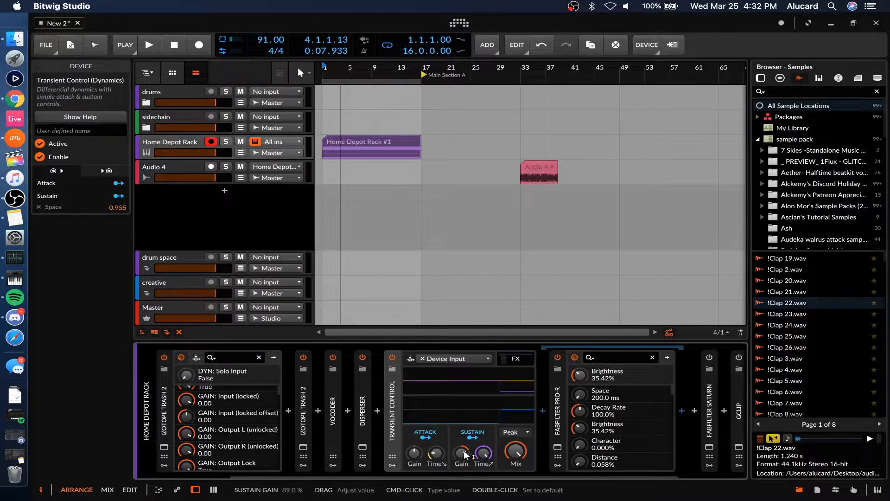
pyautogui.click(510, 359)
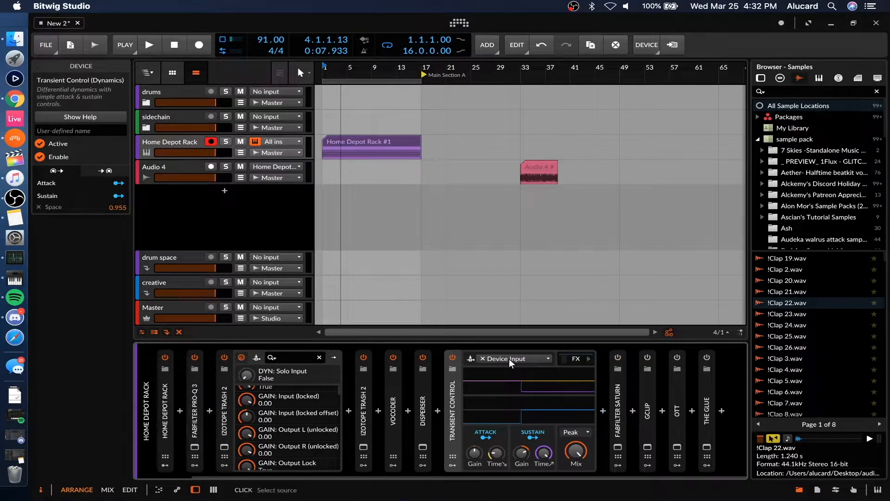
pyautogui.click(573, 359)
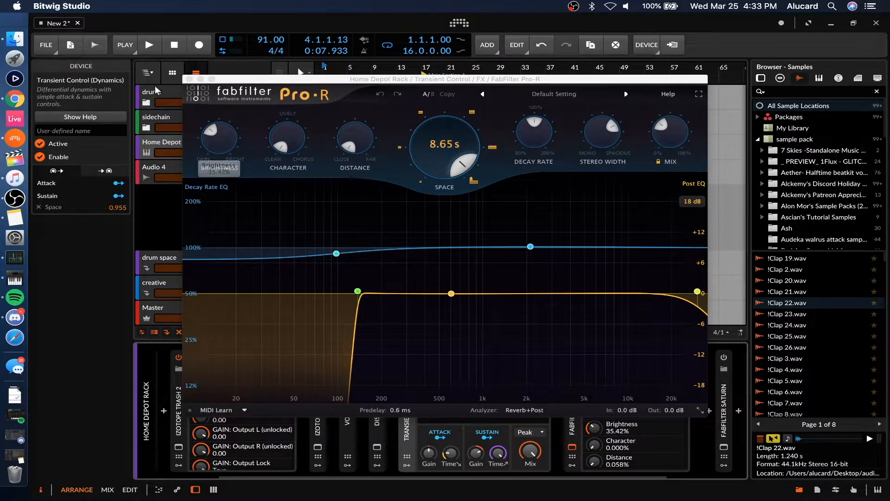
pyautogui.click(192, 80)
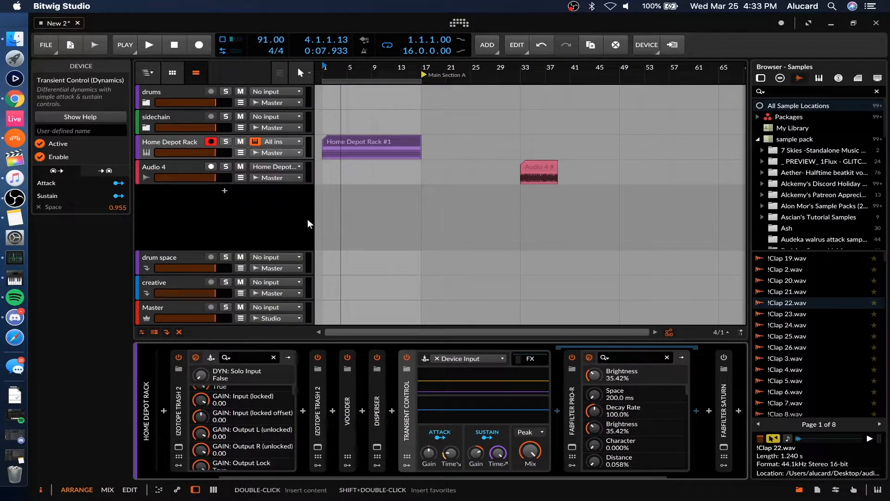
# - Compare the playing clip with Transient Control bypassed and switched back on, then collapse the device and stop playback
pyautogui.press('space')
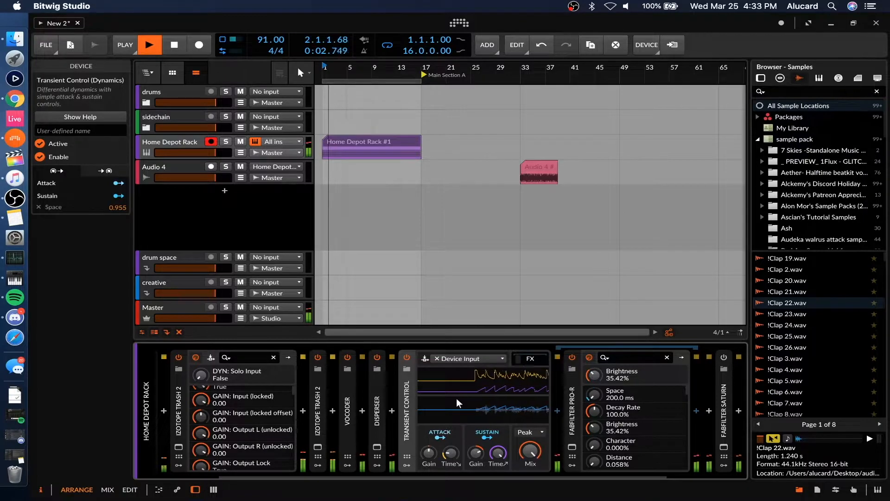
pyautogui.click(406, 357)
pyautogui.click(406, 358)
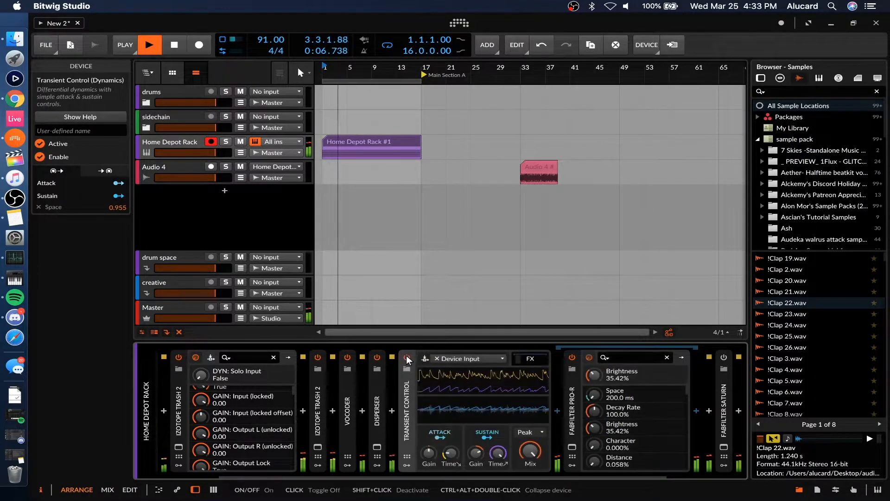
pyautogui.doubleClick(409, 394)
pyautogui.press('space')
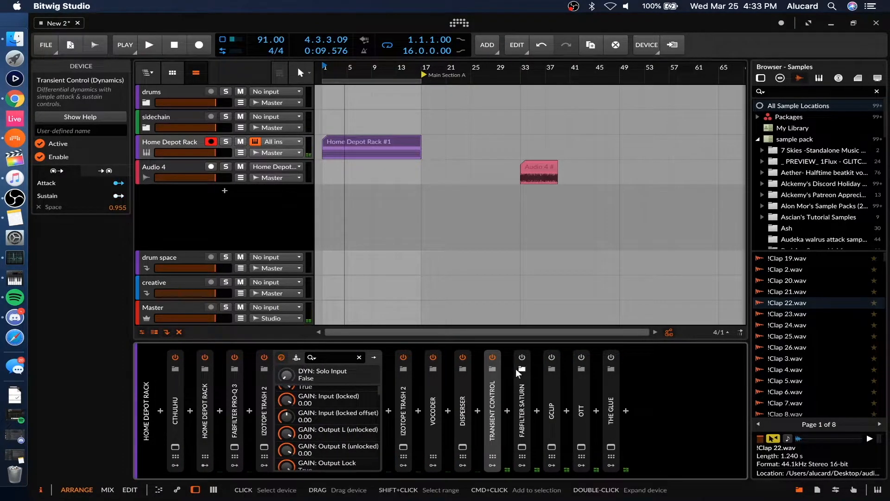
# - Enable FabFilter Saturn, open its window to review the Warm Tape settings, and play the clip through it briefly
pyautogui.click(522, 357)
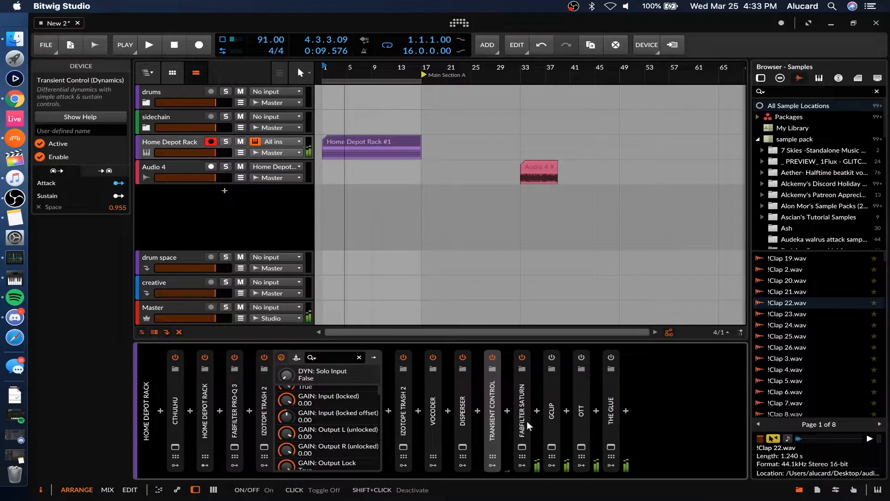
pyautogui.click(523, 445)
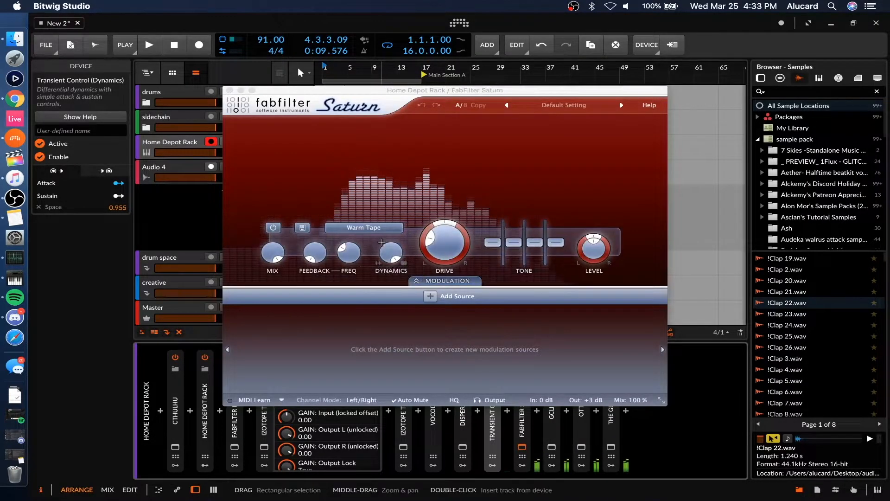
pyautogui.moveTo(385, 254)
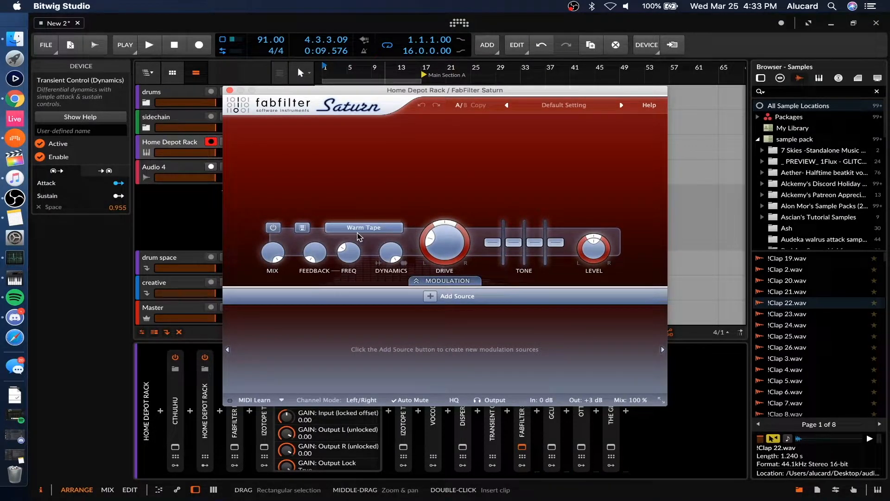
pyautogui.moveTo(358, 237)
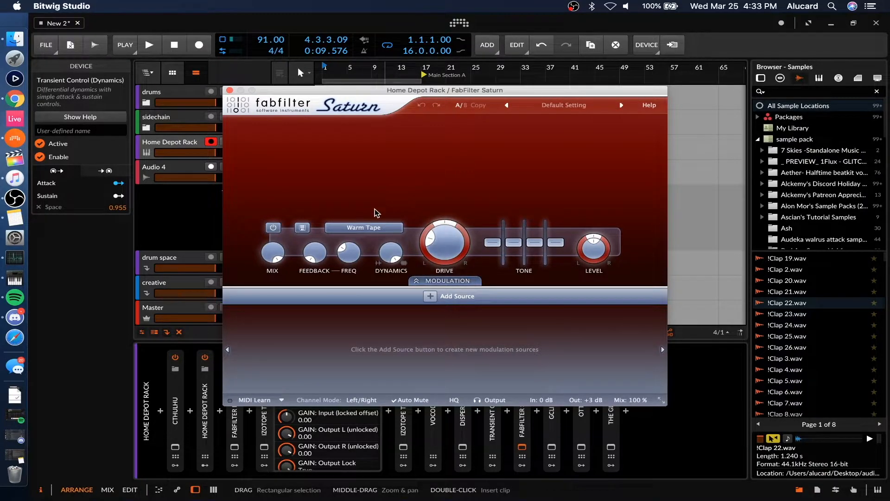
pyautogui.press('space')
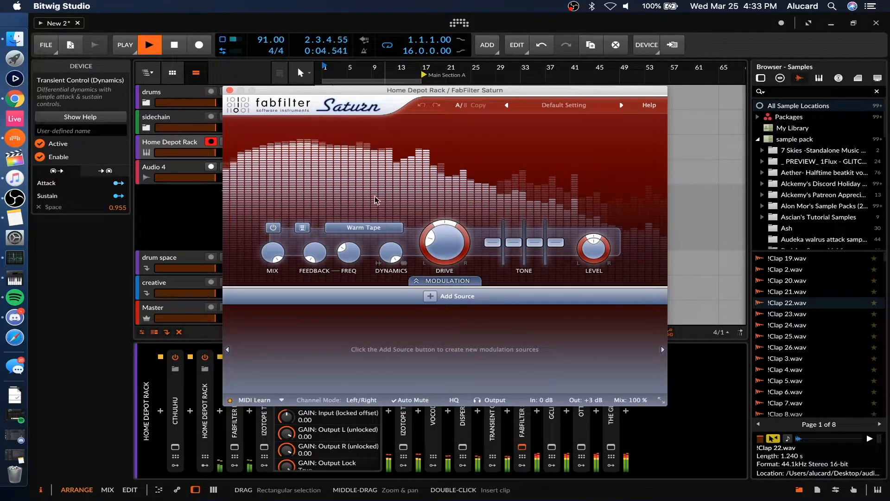
pyautogui.press('space')
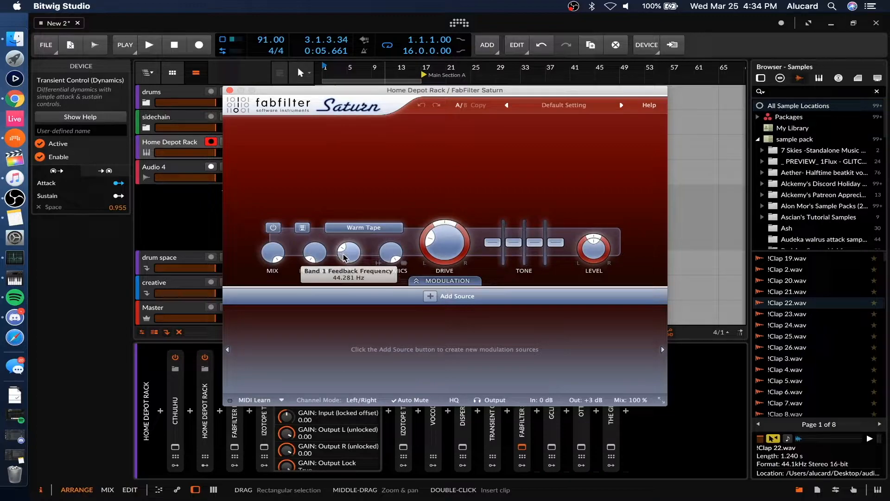
# - Try a higher feedback amount in Saturn during playback, return it to 0%, then stop and close the plug-in window
pyautogui.press('space')
pyautogui.moveTo(298, 201); pyautogui.dragTo(291, 133)
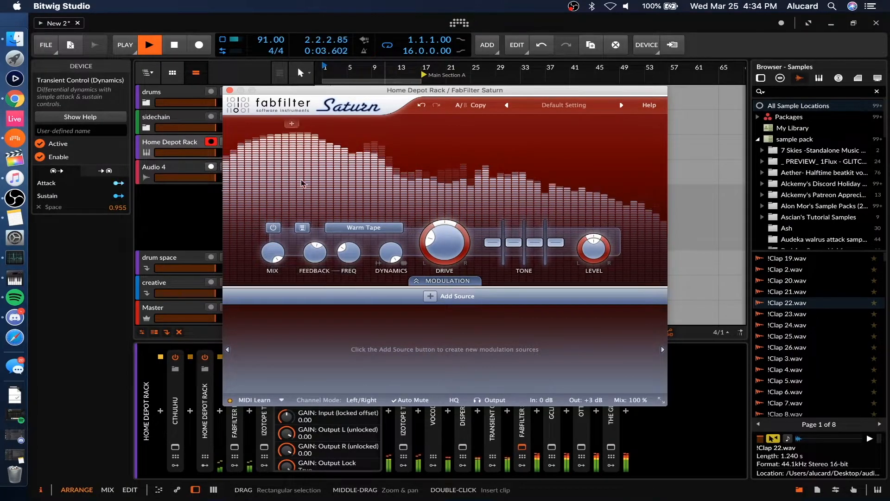
pyautogui.moveTo(312, 255); pyautogui.dragTo(308, 239)
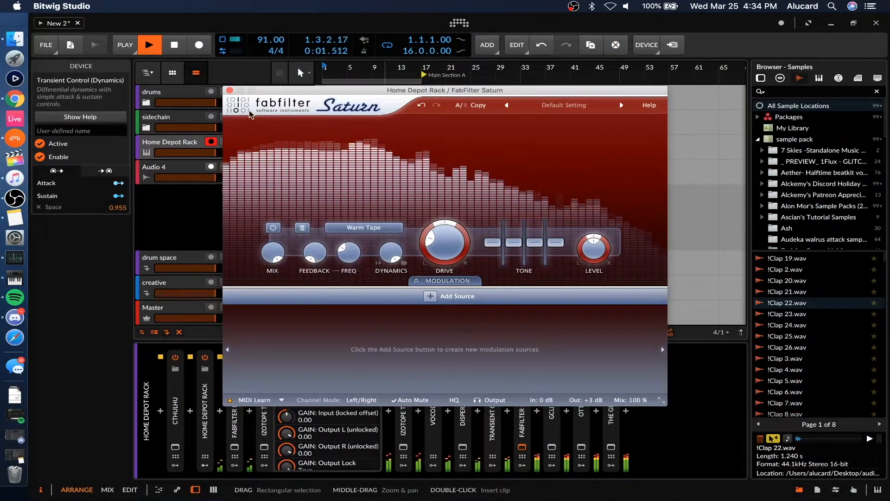
pyautogui.press('space')
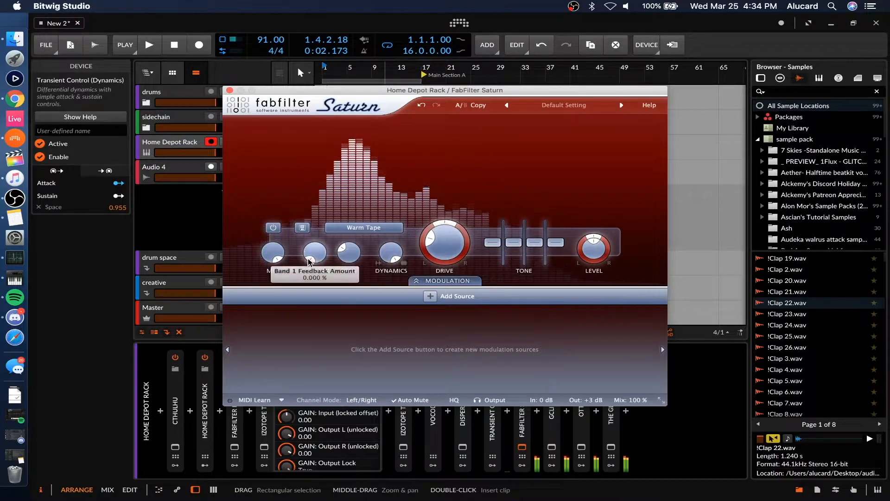
pyautogui.click(230, 90)
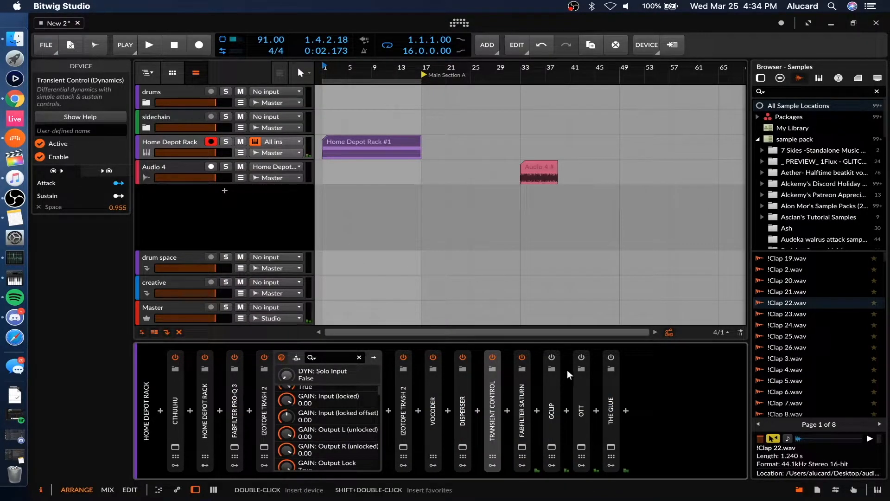
# - Enable and expand GClip, open its window to watch the clipping on a short playback, then stop and close the window
pyautogui.doubleClick(553, 387)
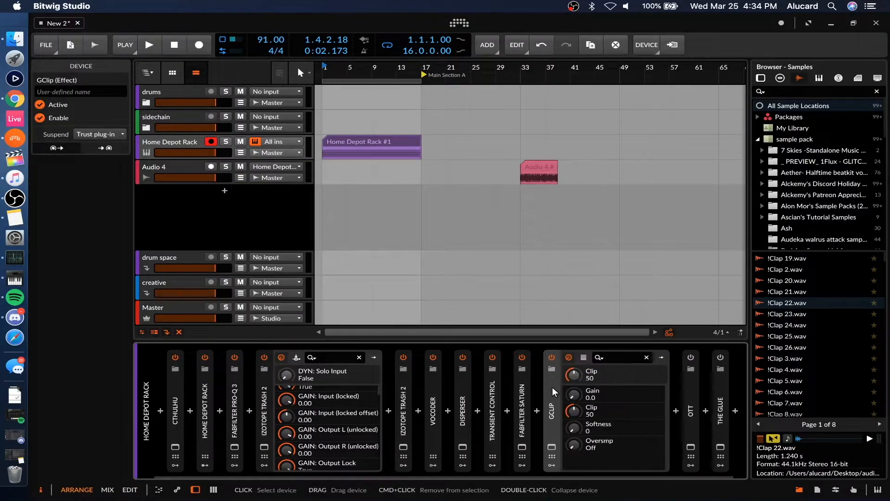
pyautogui.click(552, 447)
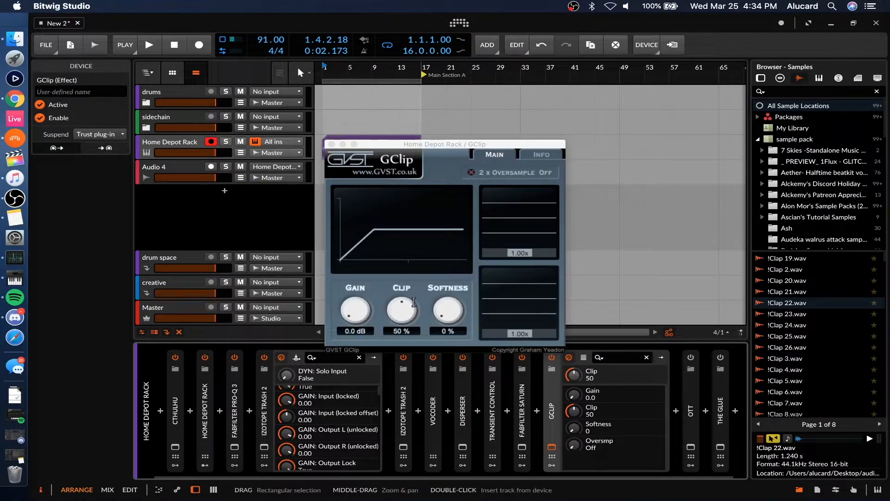
pyautogui.press('space')
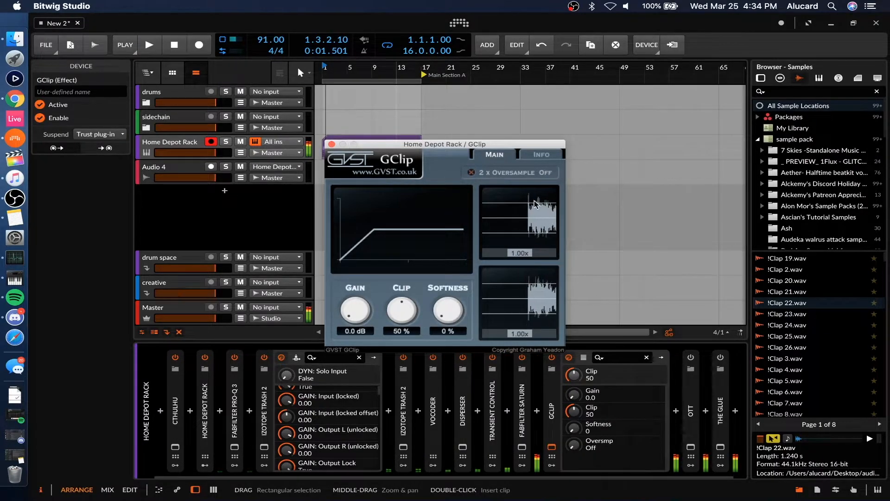
pyautogui.click(331, 145)
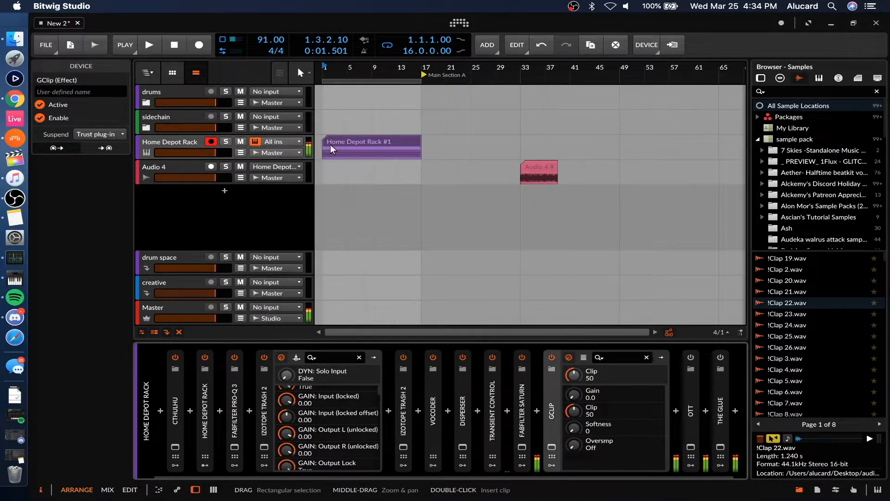
pyautogui.click(549, 391)
# - Enable OTT, review its compression window during playback and close it, then collapse GClip and stop the clip
pyautogui.click(677, 357)
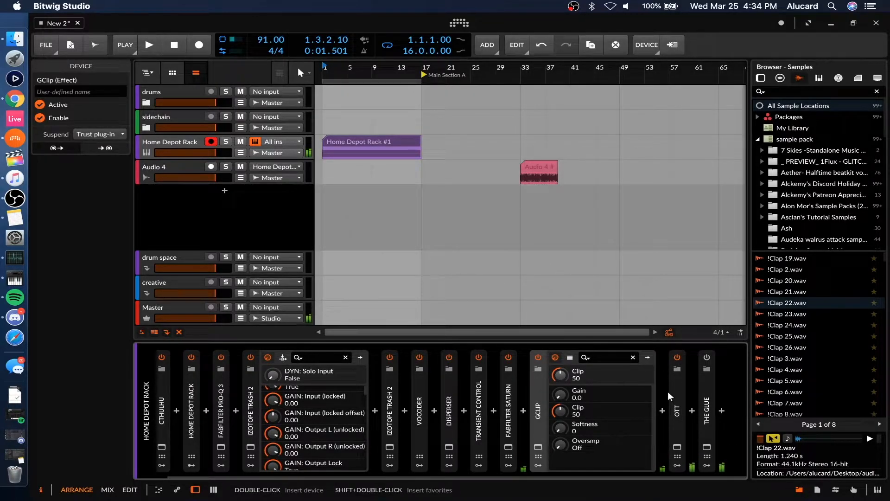
pyautogui.click(677, 446)
pyautogui.press('space')
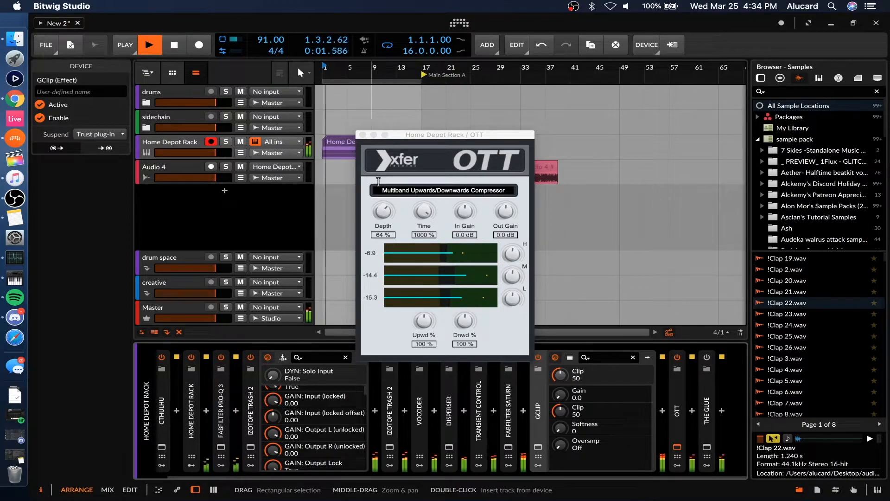
pyautogui.click(363, 135)
pyautogui.click(536, 394)
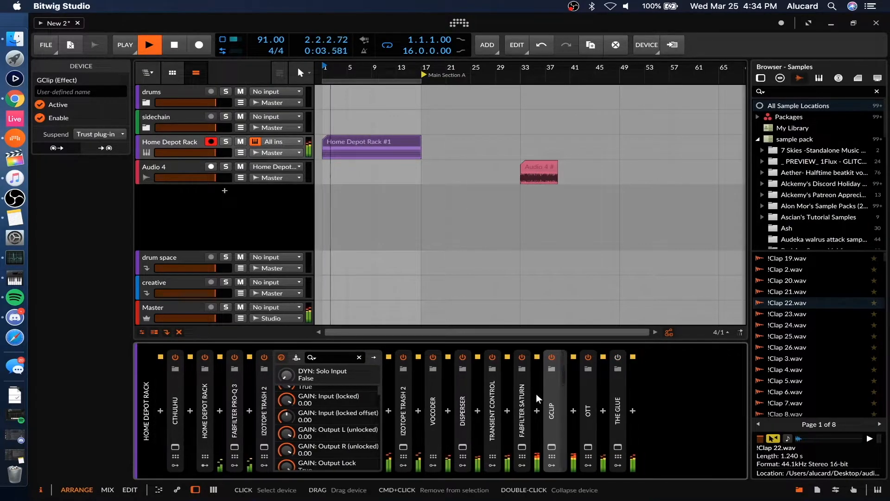
pyautogui.press('space')
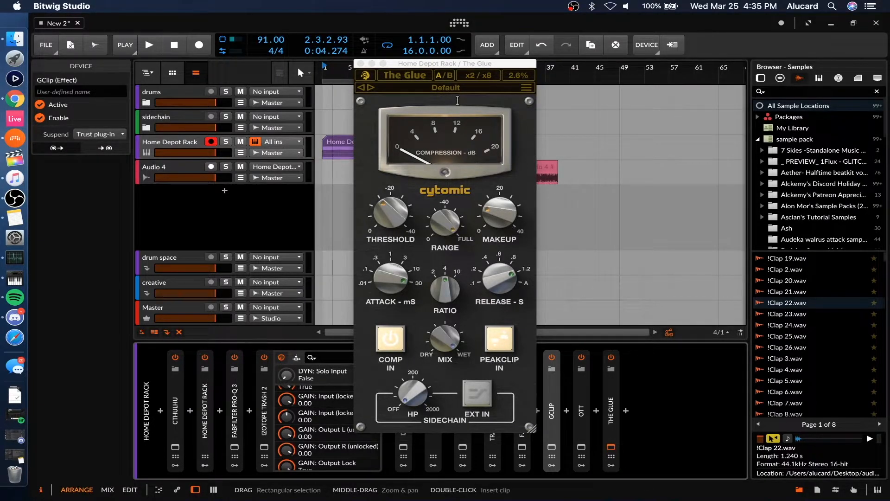
# - Play the clip through The Glue compressor while watching its meter, then close its window and stop playback
pyautogui.press('space')
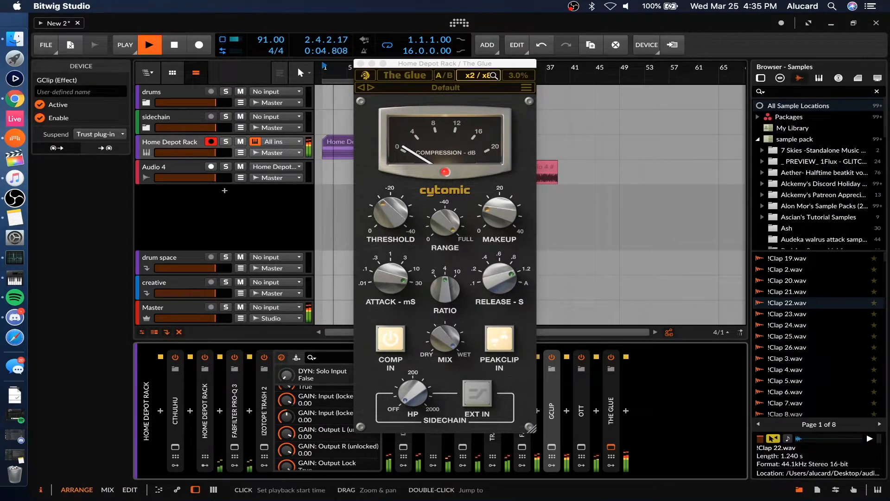
pyautogui.click(360, 63)
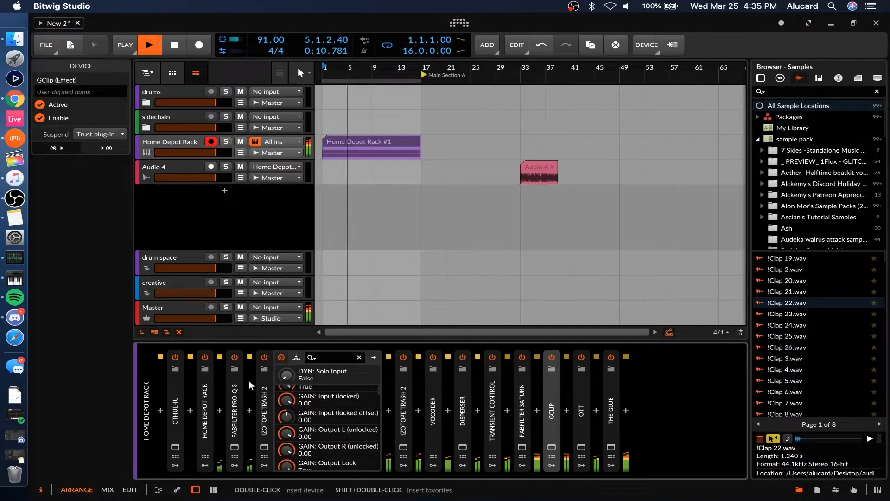
pyautogui.press('space')
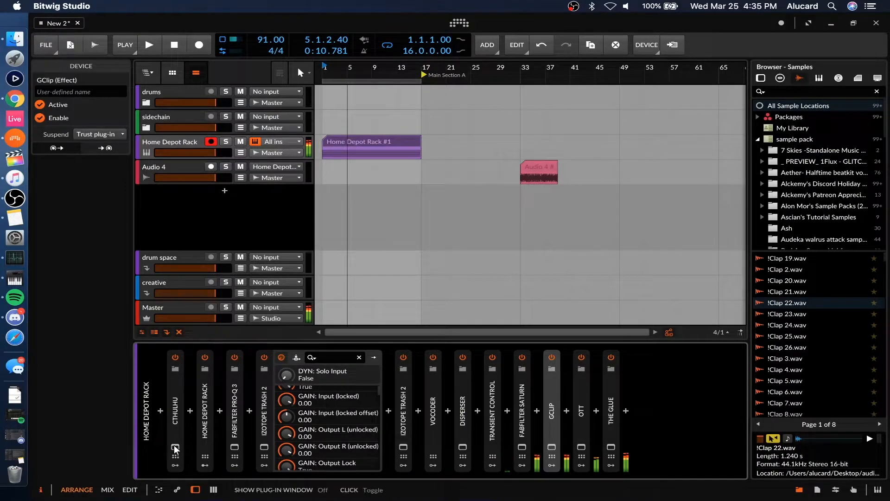
# - Set Cthulhu's arpeggiator rate to 1/4, audition the clip through the full chain, then close the window and stop
pyautogui.click(175, 448)
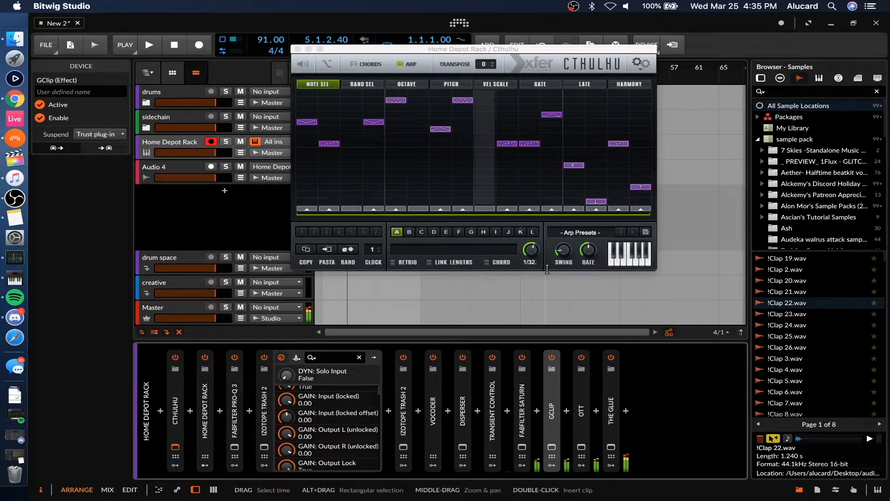
pyautogui.moveTo(530, 249); pyautogui.dragTo(547, 281)
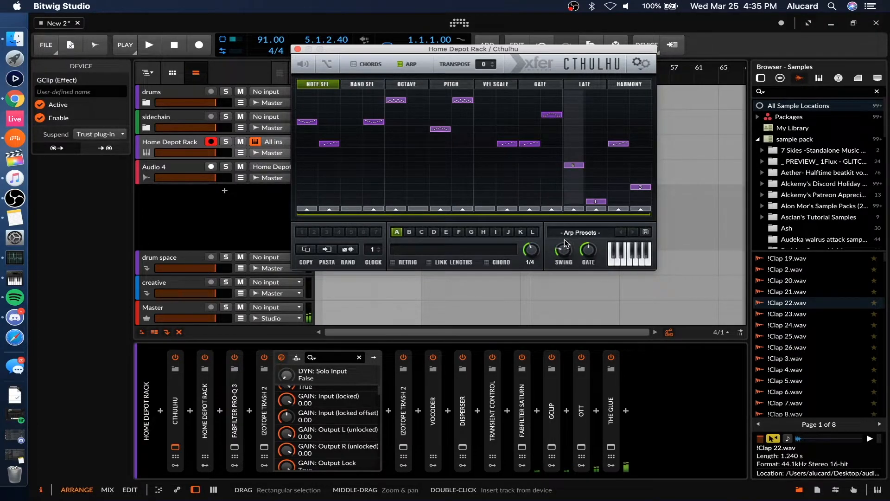
pyautogui.press('space')
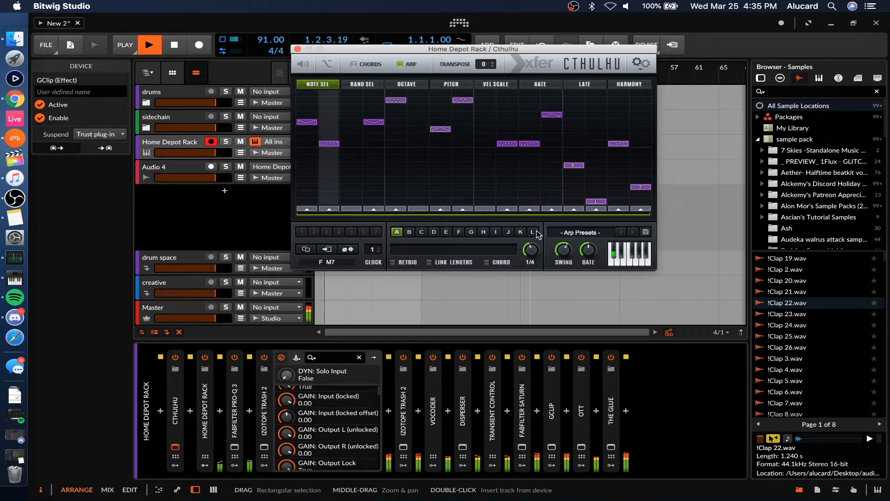
pyautogui.click(298, 48)
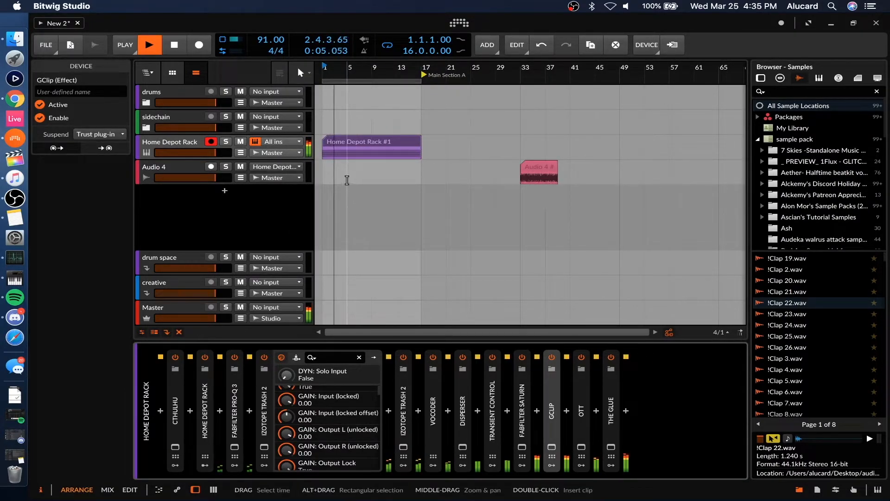
pyautogui.press('space')
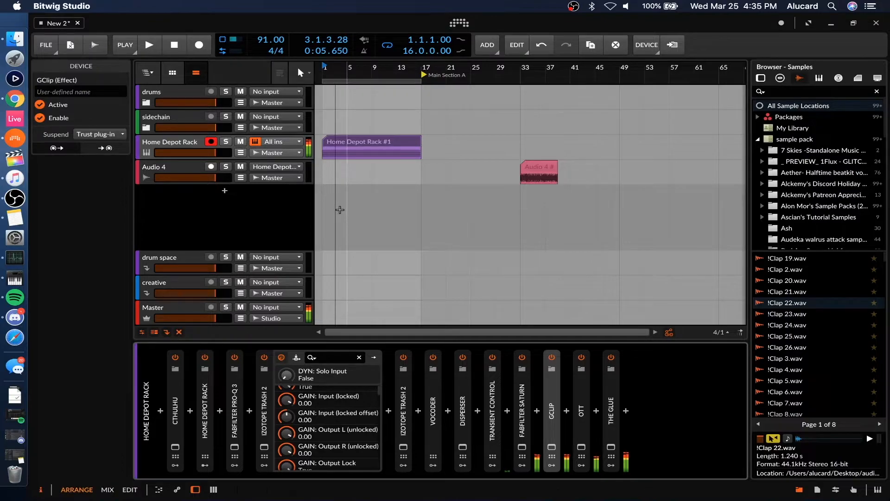
# - Record the Home Depot Rack's output onto Audio 4 for about nine bars, leaving only Audio 4 armed, then stop recording
pyautogui.click(371, 138)
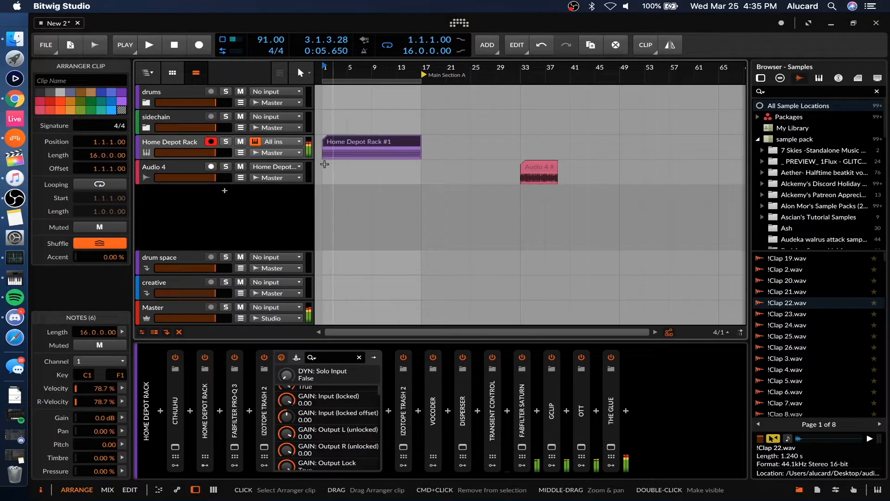
pyautogui.click(212, 167)
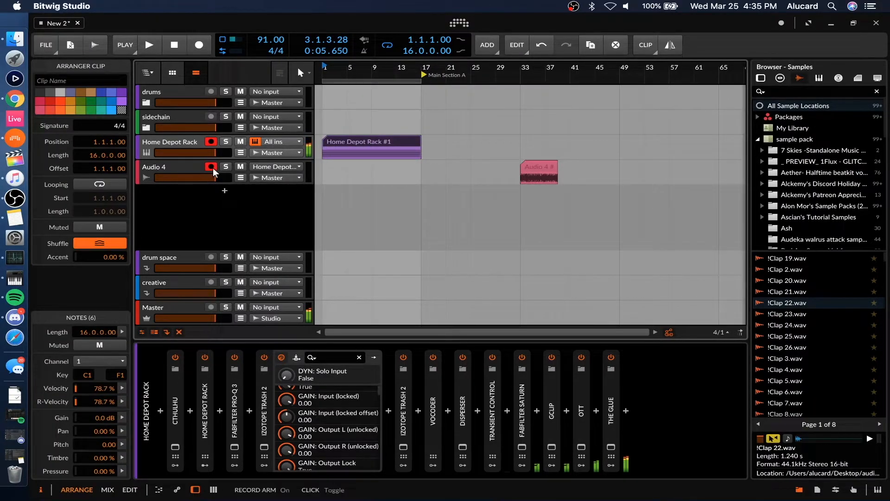
pyautogui.click(198, 44)
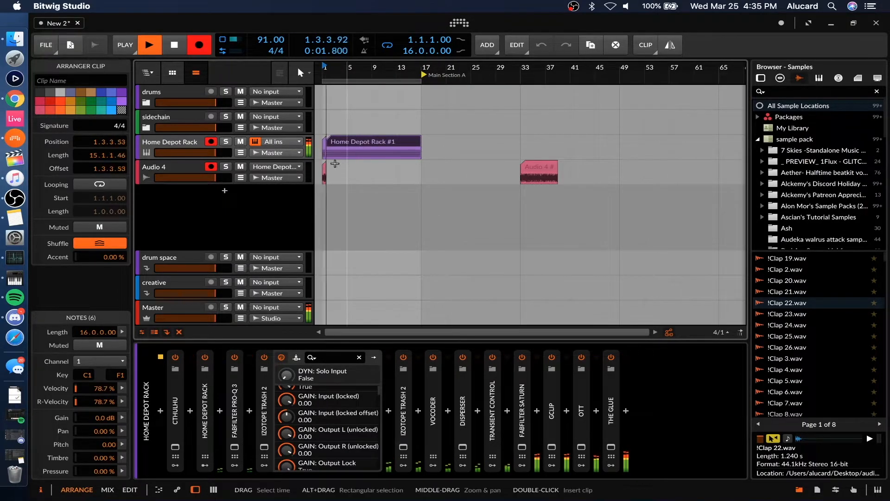
pyautogui.click(211, 142)
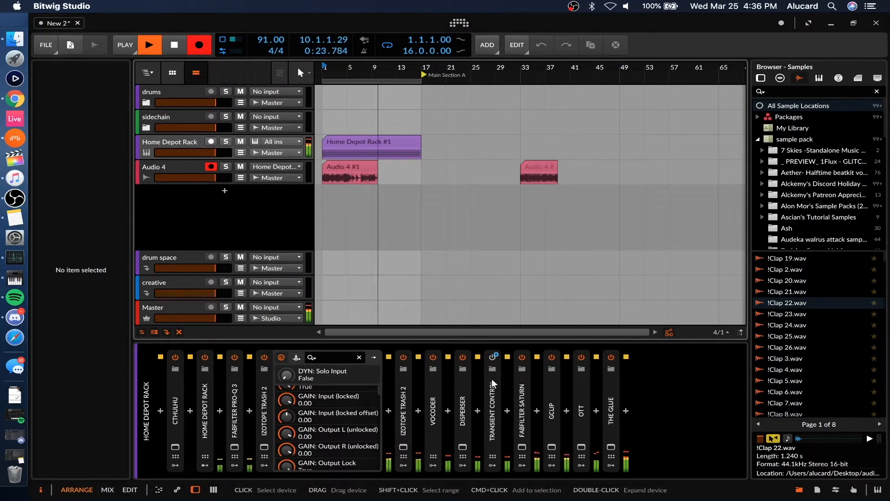
pyautogui.press('space')
pyautogui.scroll(2, 346, 163)
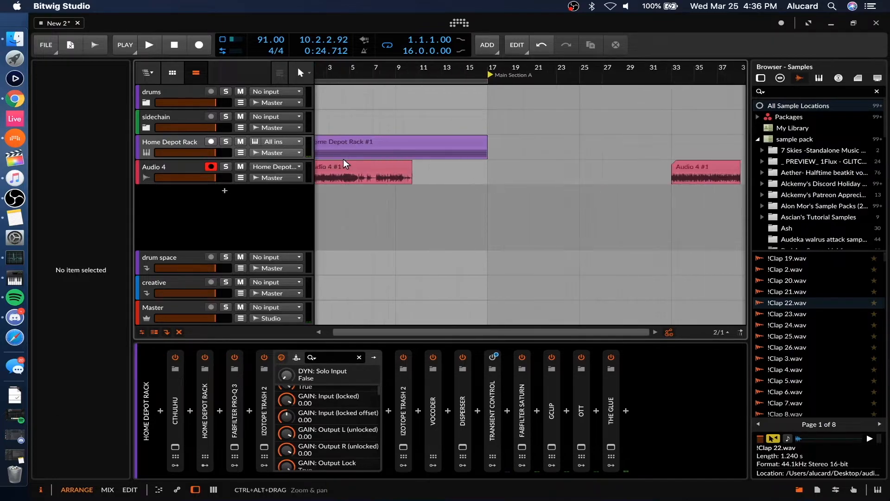
pyautogui.scroll(4, 345, 163)
pyautogui.scroll(-5, 453, 176)
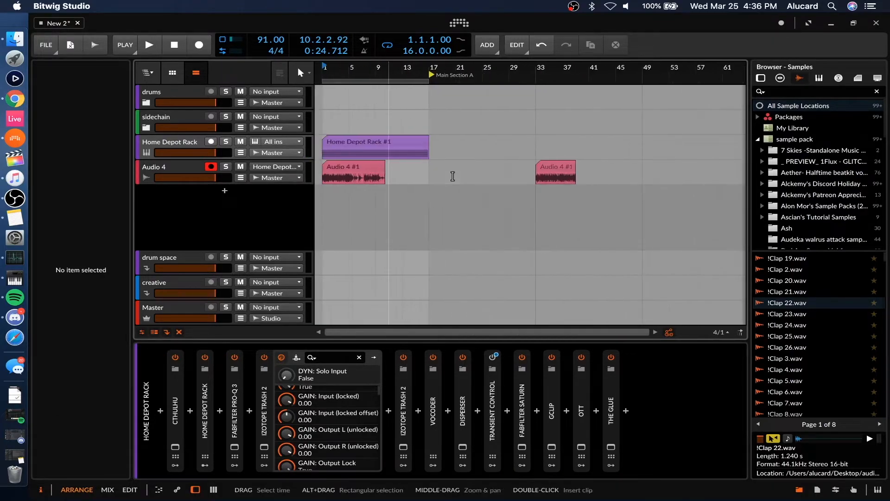
# - Collapse the first iZotope Trash 2 in the Home Depot Rack chain and disable it together with GClip
pyautogui.click(263, 383)
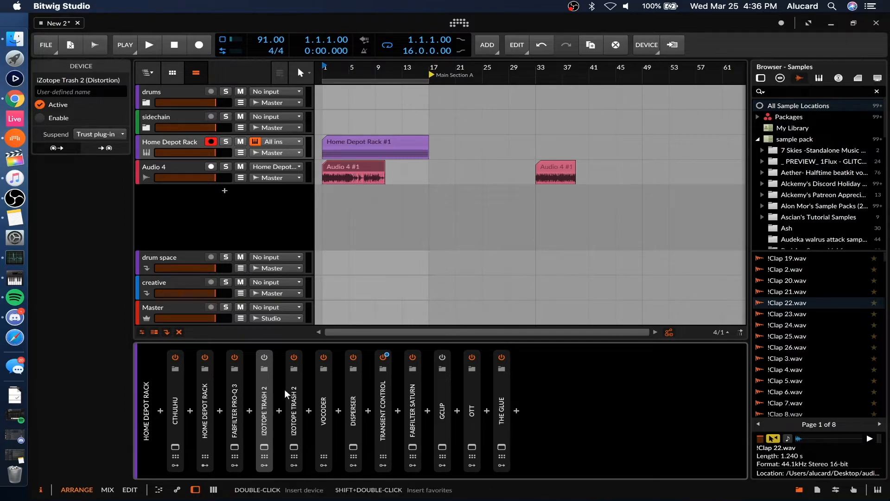
pyautogui.scroll(5, 411, 177)
pyautogui.scroll(-5, 412, 177)
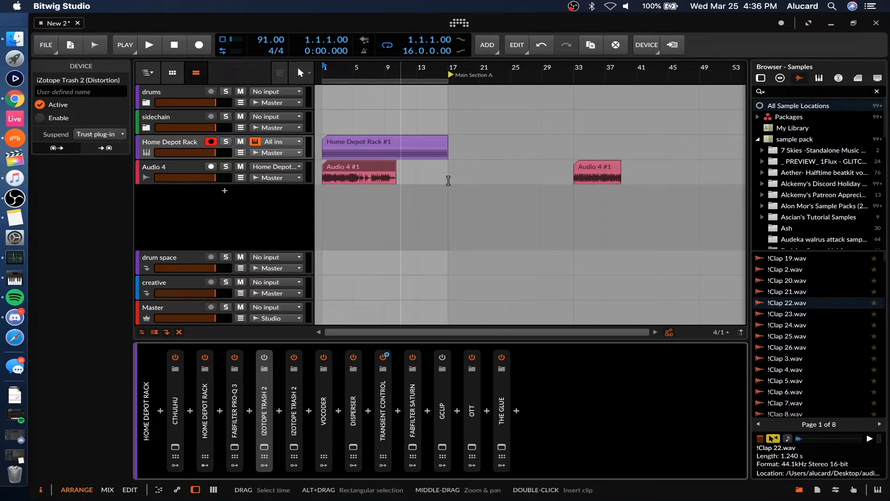
# - Select the newly recorded clip at the start of Audio 4, then return to the Home Depot Rack track's device chain
pyautogui.click(375, 166)
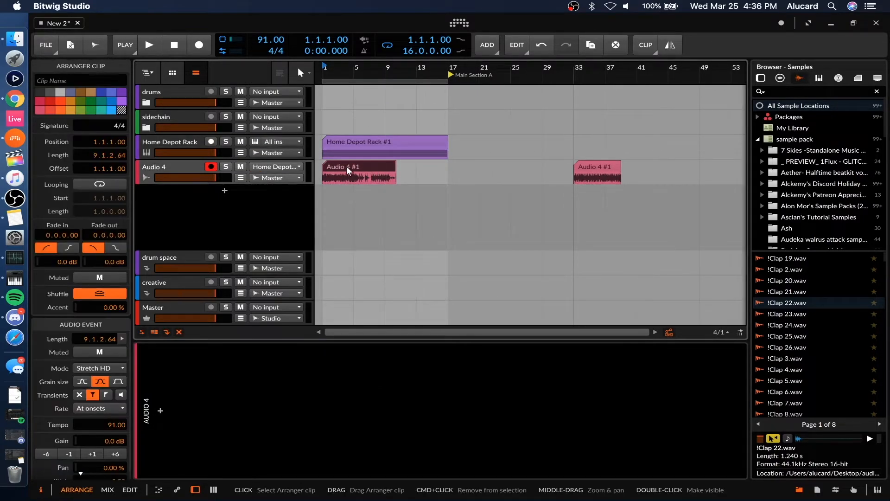
pyautogui.click(241, 145)
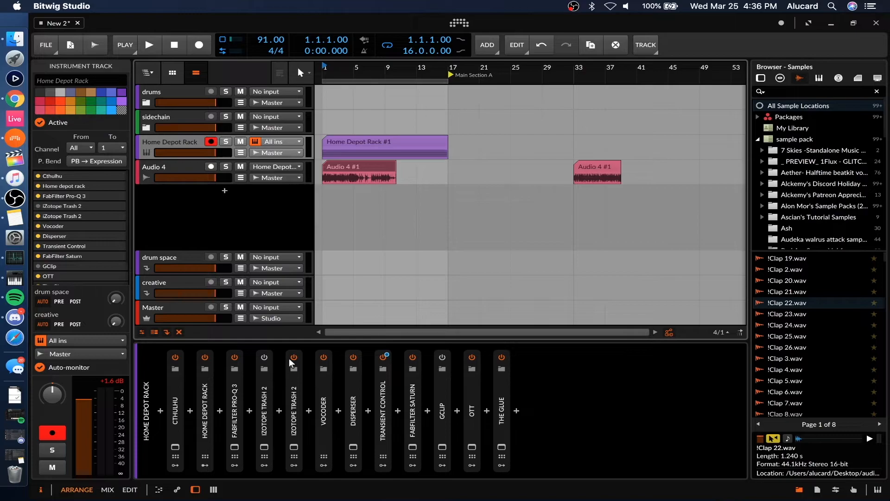